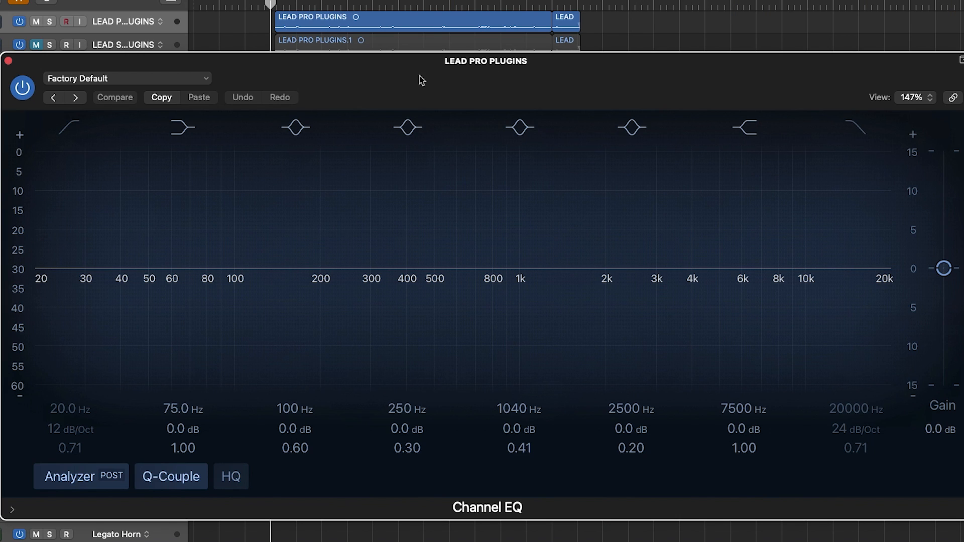
Solo the LEAD PRO PLUGINS track and enable the Channel EQ's low-cut band at 84 Hz with a 12 dB/Oct slope
{"action": "key", "text": "s"}
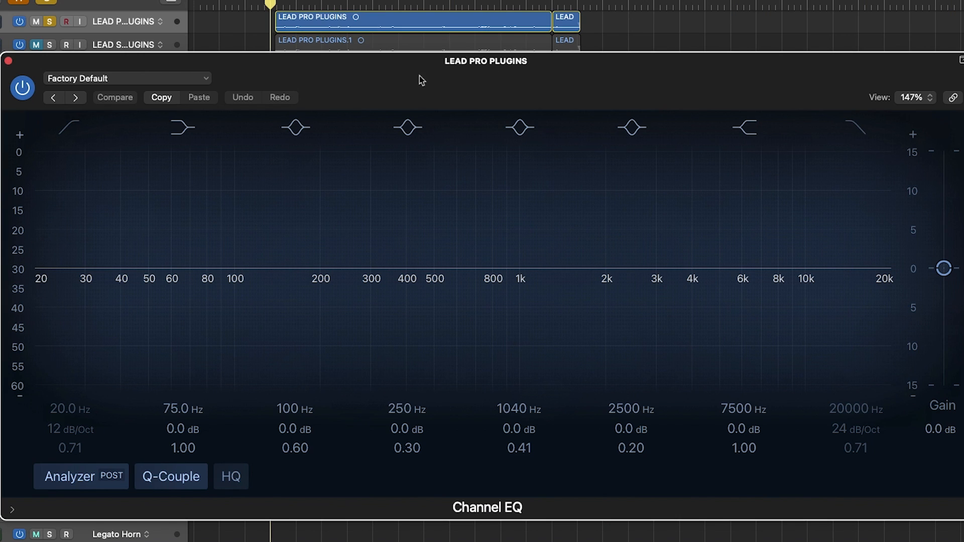
{"action": "left_click", "coordinate": [68, 139]}
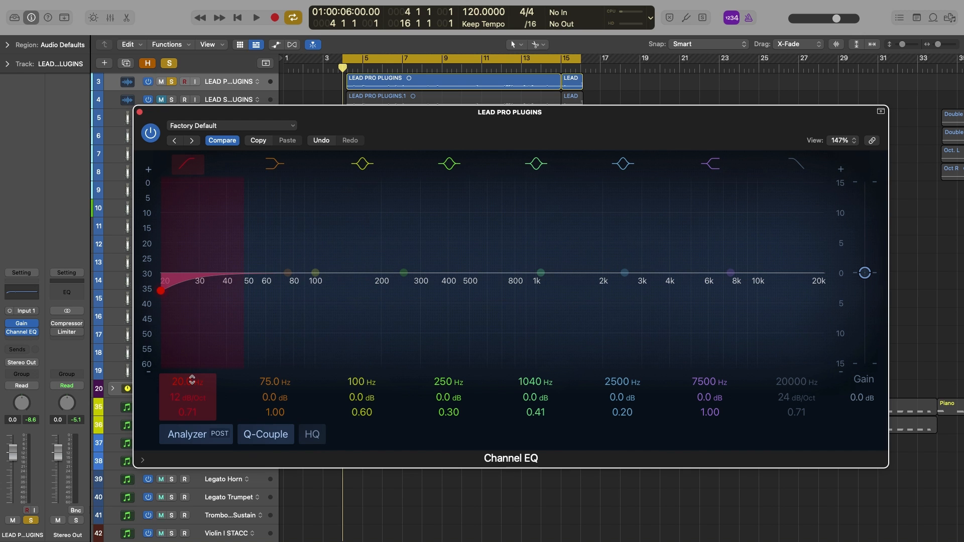
{"action": "left_click_drag", "start_coordinate": [75, 406], "coordinate": [75, 407]}
{"action": "left_click_drag", "start_coordinate": [191, 380], "coordinate": [191, 380]}
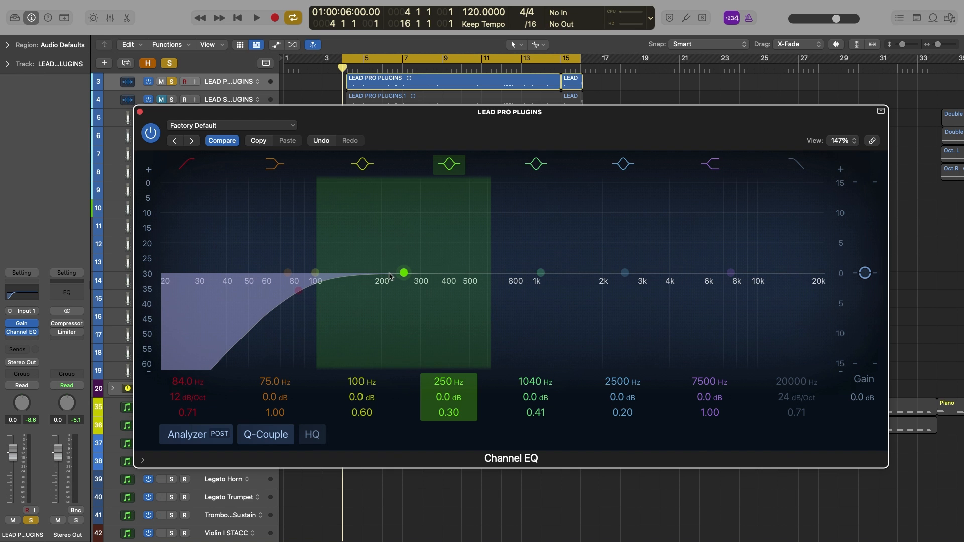
During playback, set the 250 Hz band's Q to 0.98, cut 3.2 dB at 180 Hz with a Q of 2.30, and close the EQ
{"action": "key", "text": "space"}
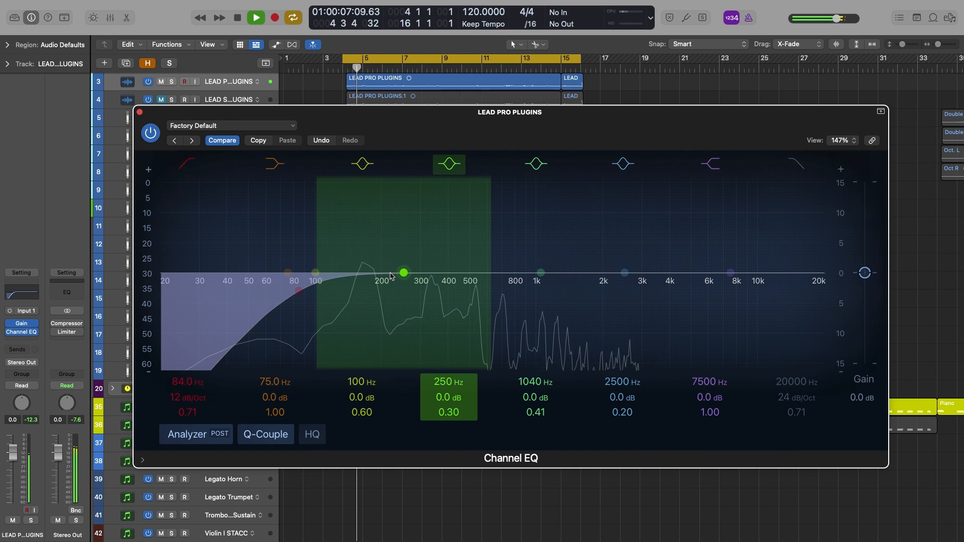
{"action": "left_click_drag", "start_coordinate": [448, 397], "coordinate": [446, 407]}
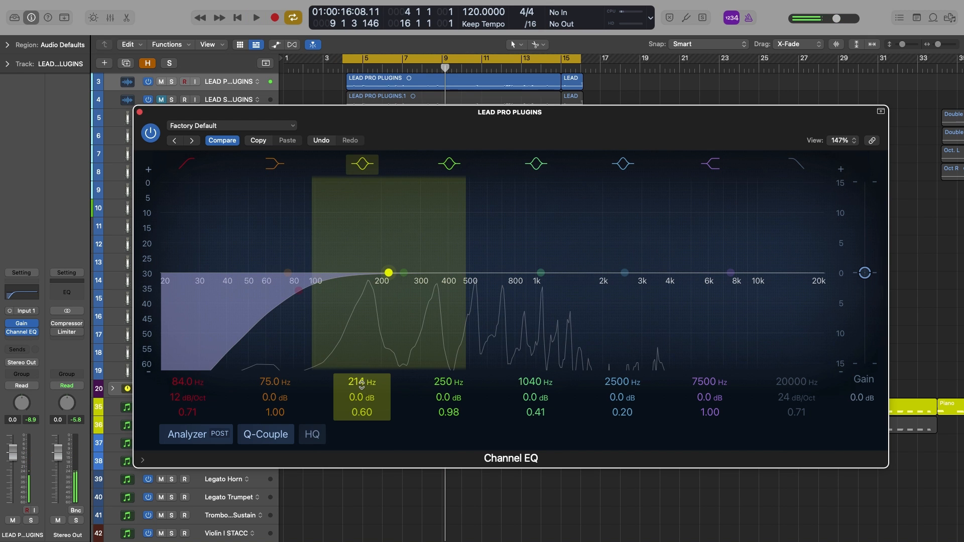
{"action": "scroll", "coordinate": [361, 384], "scroll_direction": "down", "scroll_amount": 5}
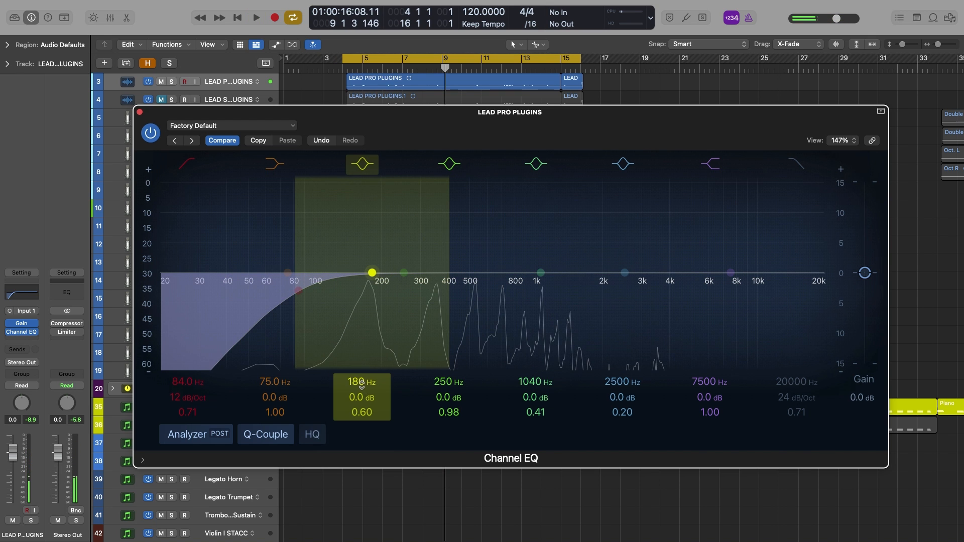
{"action": "scroll", "coordinate": [362, 407], "scroll_direction": "up", "scroll_amount": 15}
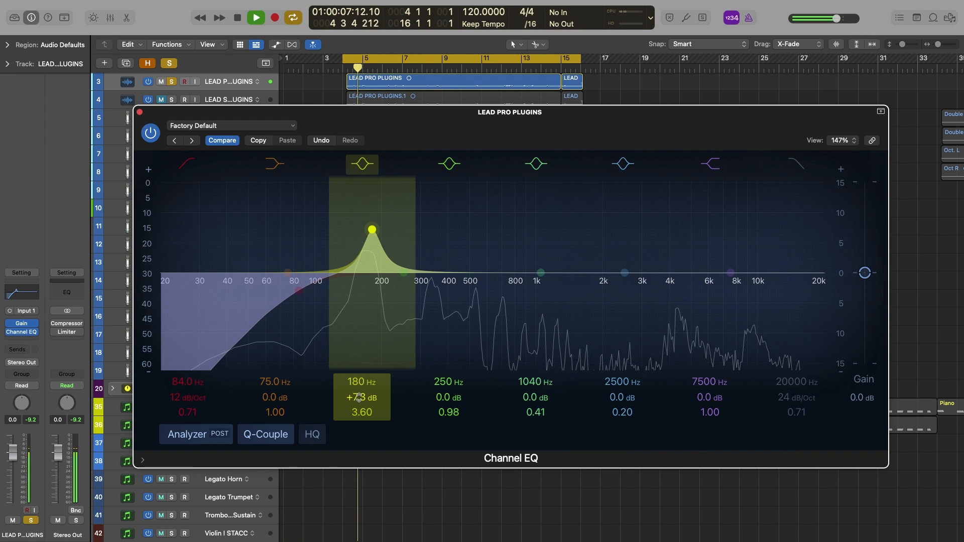
{"action": "scroll", "coordinate": [359, 398], "scroll_direction": "down", "scroll_amount": 8}
{"action": "scroll", "coordinate": [359, 398], "scroll_direction": "down", "scroll_amount": 5}
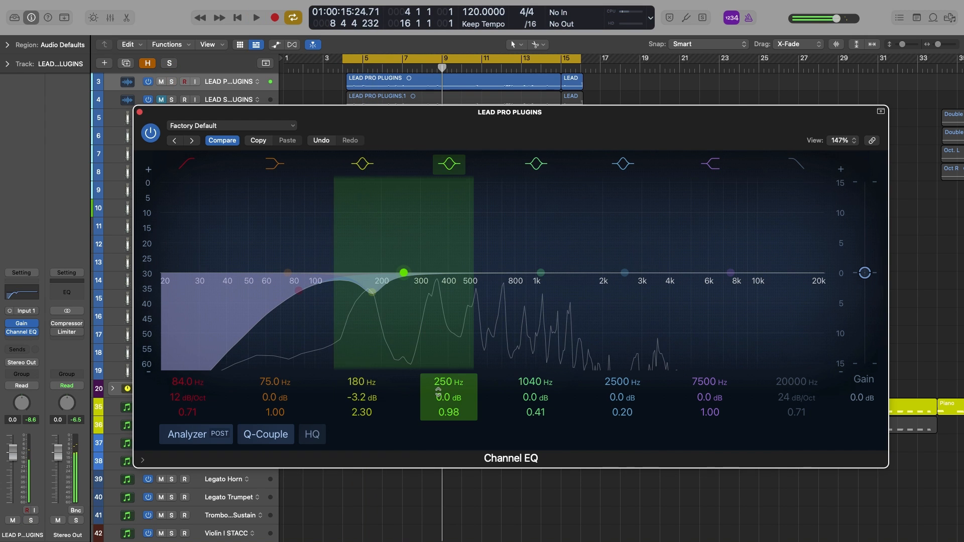
{"action": "left_click", "coordinate": [139, 112]}
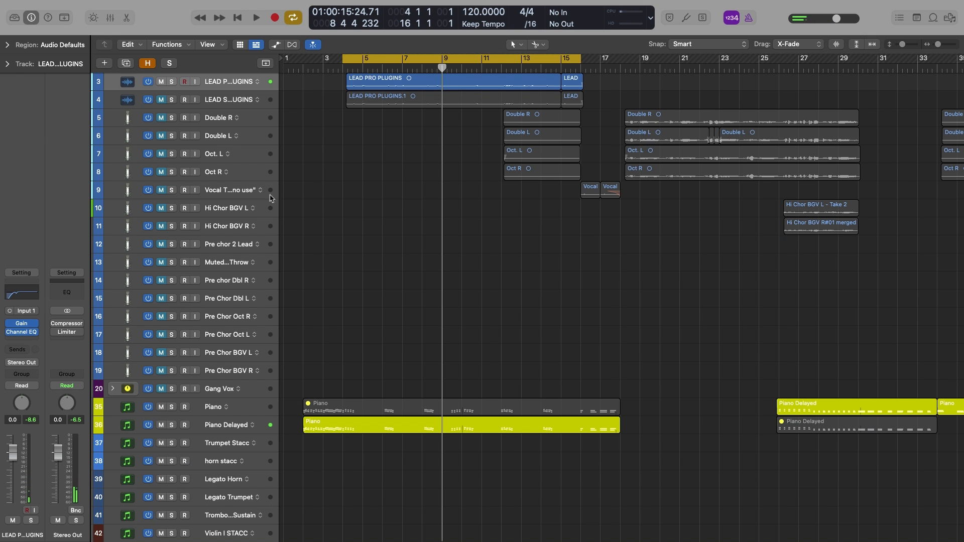
Insert the Native Instruments VC 2A compressor after the Channel EQ on the lead vocal track
{"action": "left_click", "coordinate": [31, 340]}
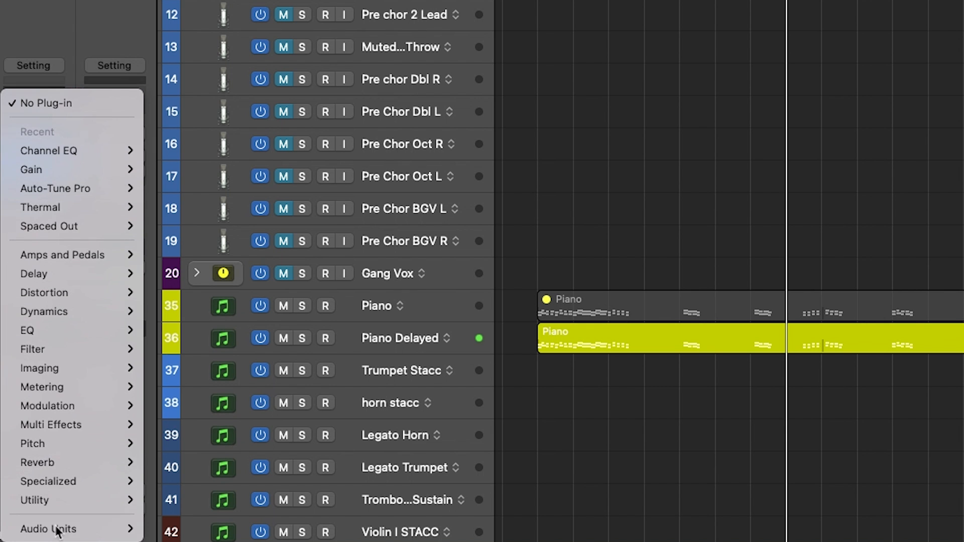
{"action": "mouse_move", "coordinate": [34, 531]}
{"action": "mouse_move", "coordinate": [216, 454]}
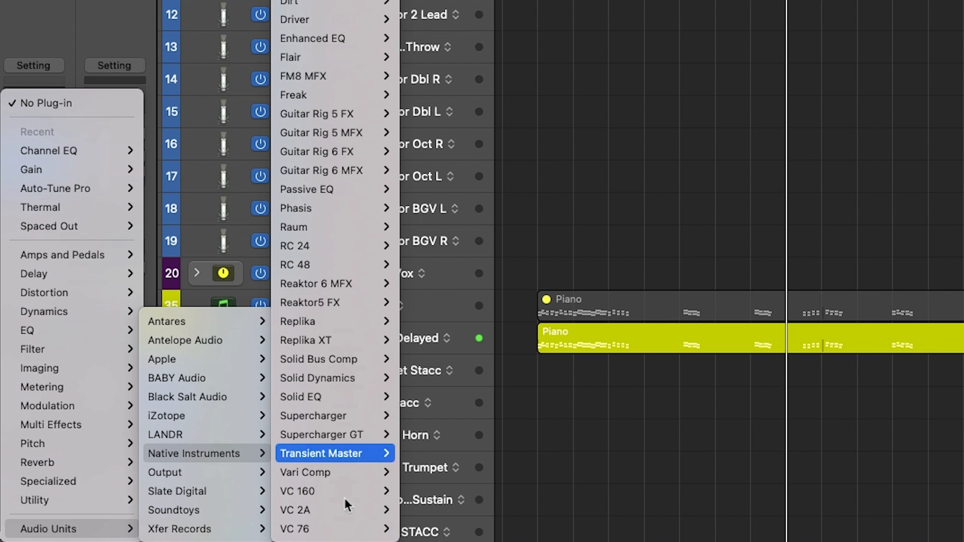
{"action": "mouse_move", "coordinate": [321, 527]}
{"action": "mouse_move", "coordinate": [321, 510]}
{"action": "left_click", "coordinate": [419, 510]}
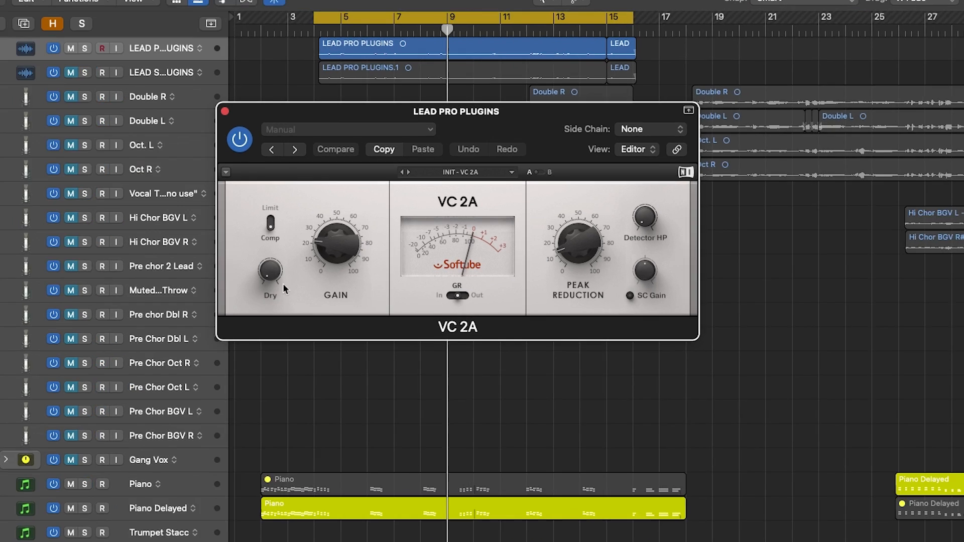
Raise the VC 2A's peak reduction and adjust its gain by ear during playback, closing the plug-in when done
{"action": "mouse_move", "coordinate": [532, 237]}
{"action": "left_click_drag", "start_coordinate": [639, 294], "coordinate": [640, 266]}
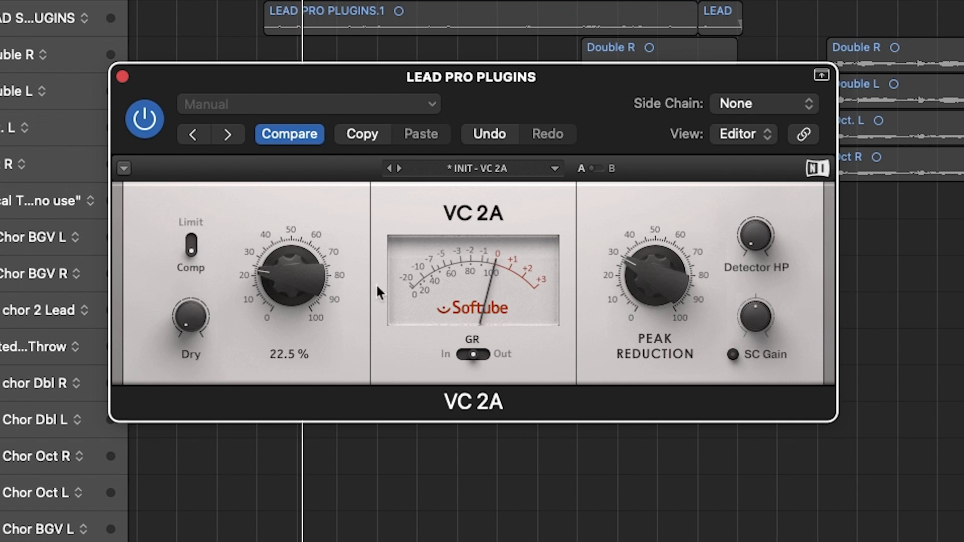
{"action": "left_click_drag", "start_coordinate": [305, 290], "coordinate": [304, 297]}
{"action": "left_click_drag", "start_coordinate": [644, 292], "coordinate": [645, 269]}
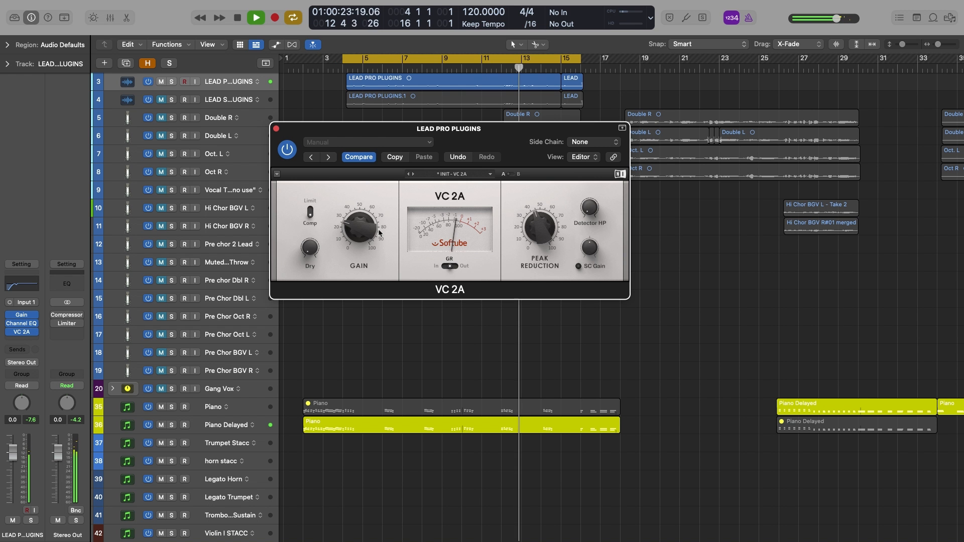
{"action": "left_click_drag", "start_coordinate": [374, 232], "coordinate": [374, 230]}
{"action": "key", "text": "space"}
{"action": "left_click", "coordinate": [276, 130]}
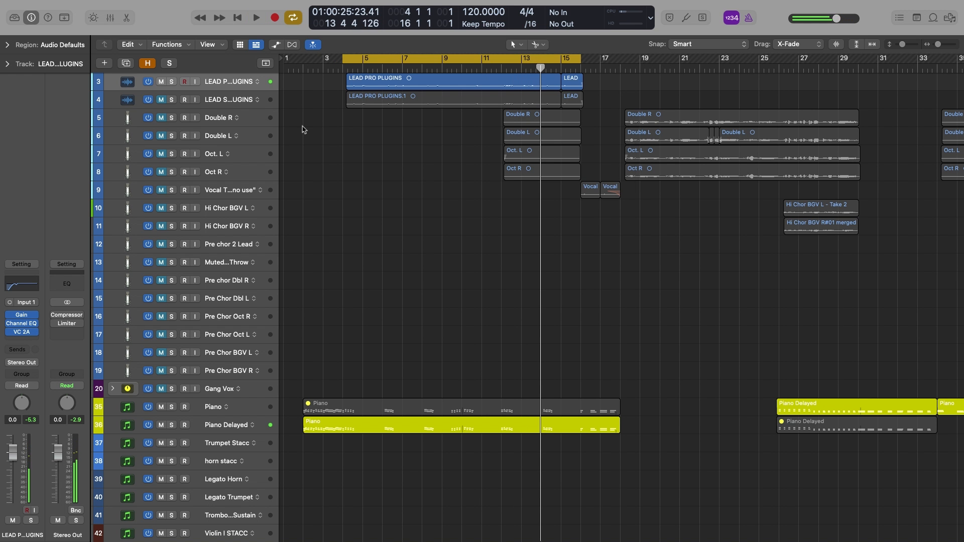
Insert DeEsser 2 after the VC 2A with the Male Vocal - Wide Band preset, -14.4 dB threshold and 3.6 dB max reduction
{"action": "left_click", "coordinate": [28, 340]}
{"action": "mouse_move", "coordinate": [47, 430]}
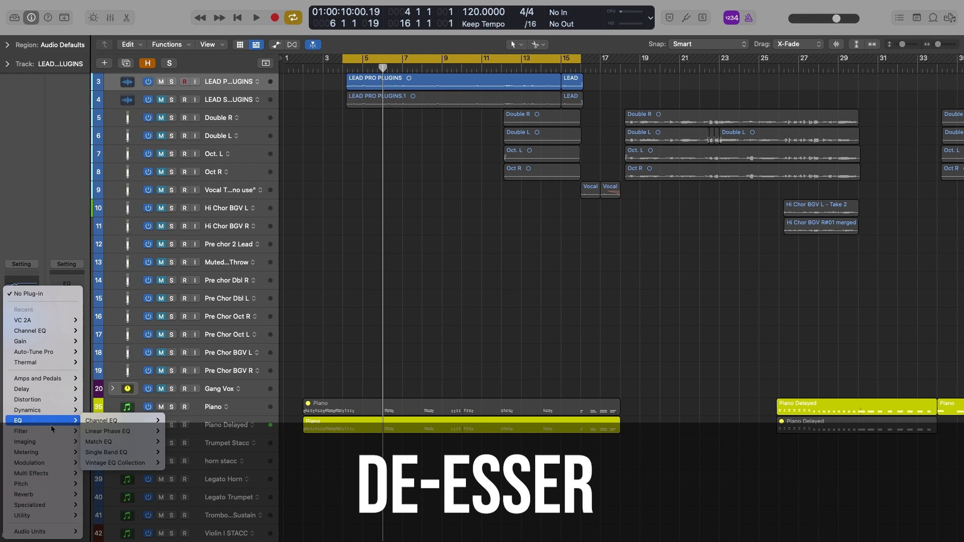
{"action": "mouse_move", "coordinate": [107, 431]}
{"action": "left_click", "coordinate": [163, 432]}
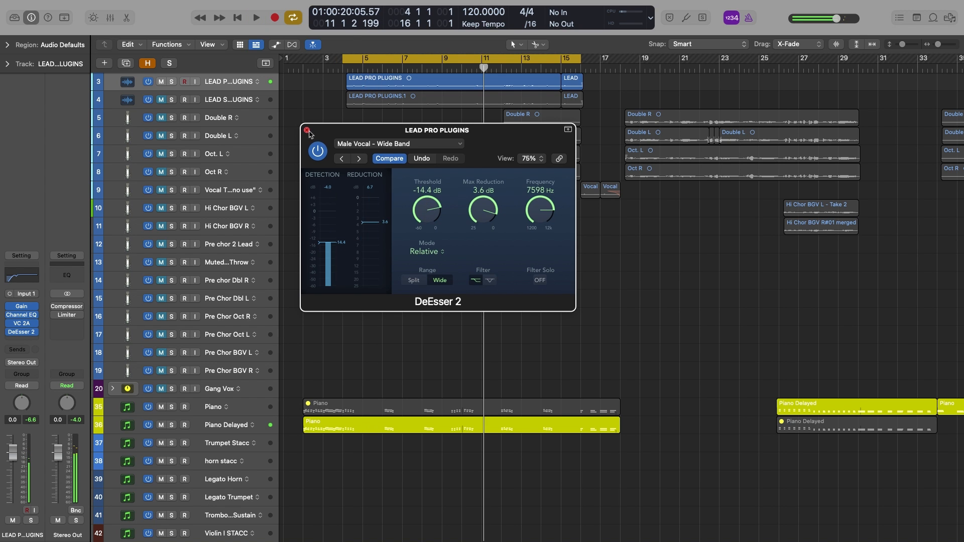
{"action": "left_click", "coordinate": [306, 130]}
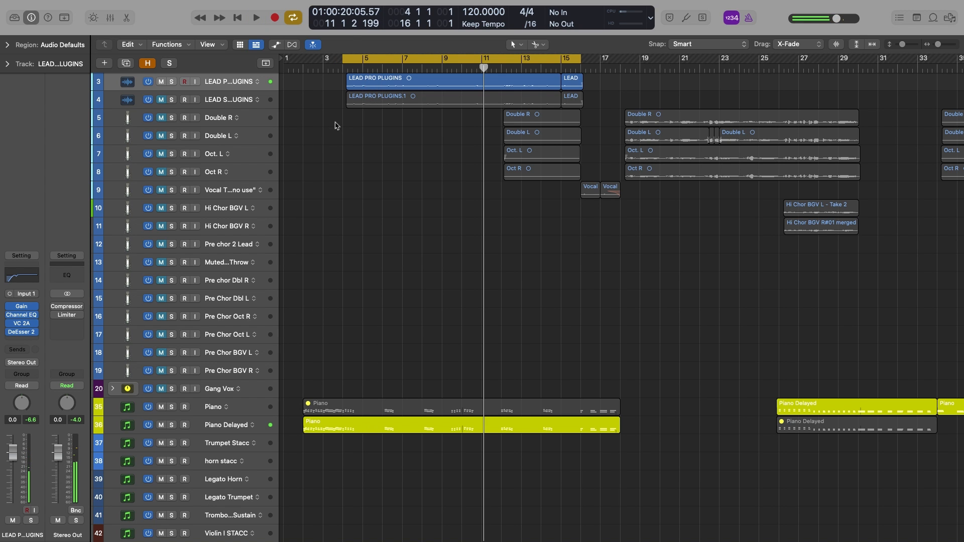
Play the lead vocal from bar 4 to audition the de-essing
{"action": "left_click", "coordinate": [345, 71]}
{"action": "key", "text": "space"}
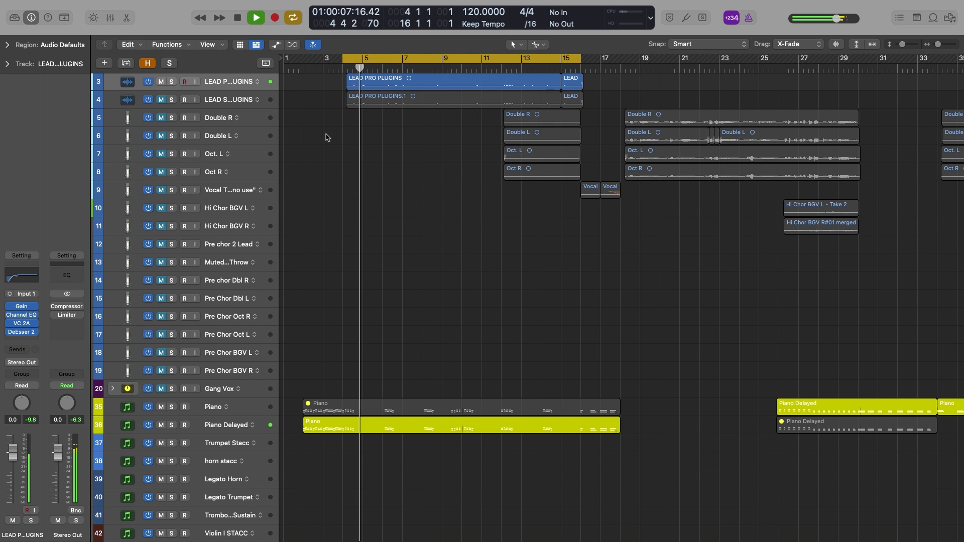
{"action": "key", "text": "space"}
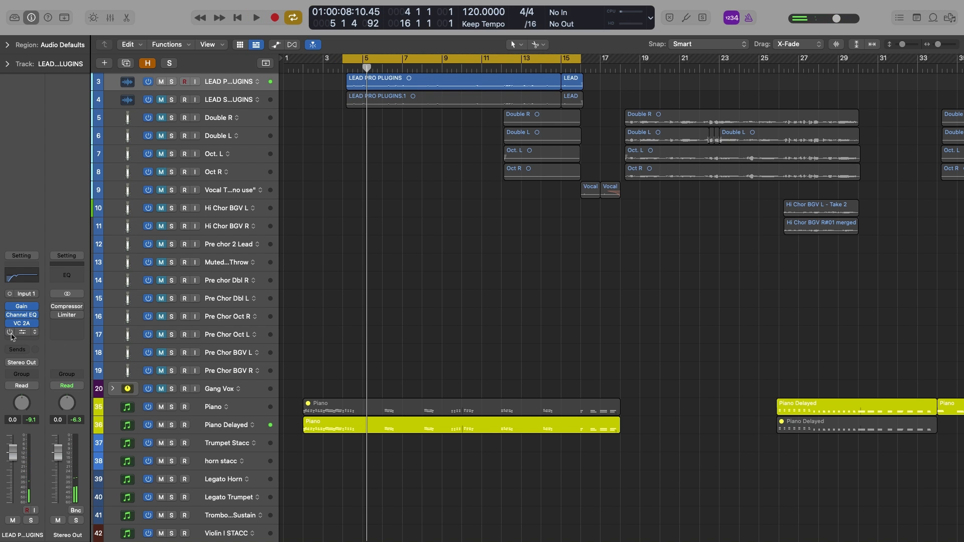
Insert BABY Audio's Smooth Operator after DeEsser 2 on the lead vocal track
{"action": "left_click", "coordinate": [16, 340]}
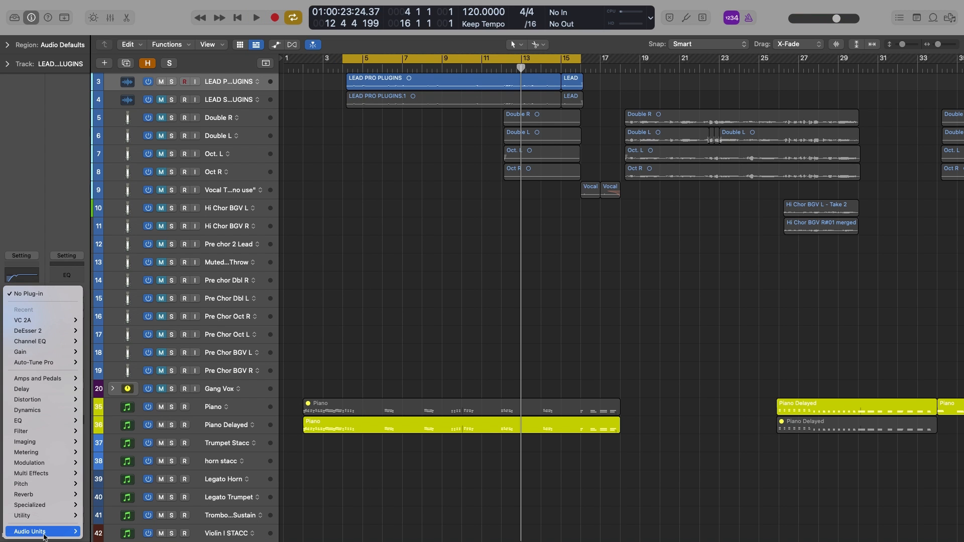
{"action": "mouse_move", "coordinate": [30, 531]}
{"action": "mouse_move", "coordinate": [133, 449]}
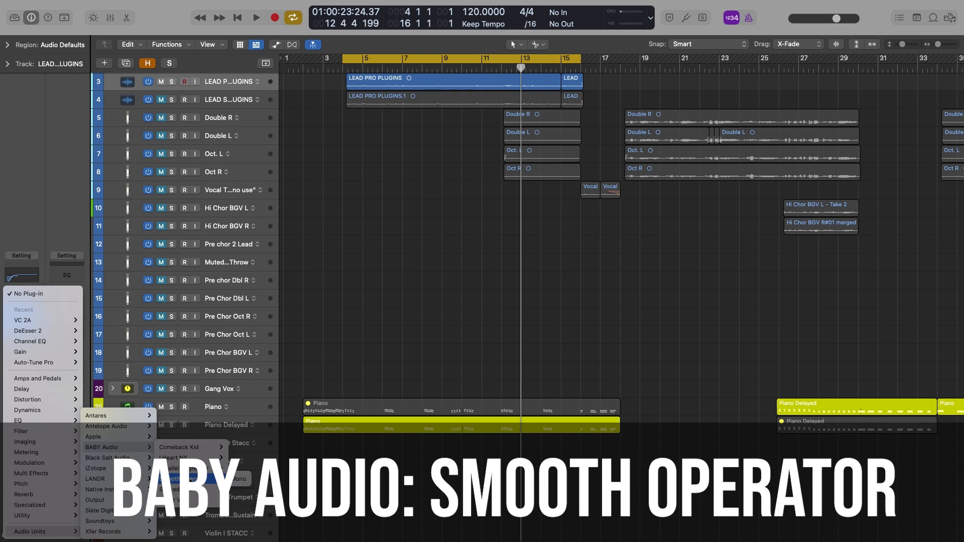
{"action": "left_click", "coordinate": [240, 479]}
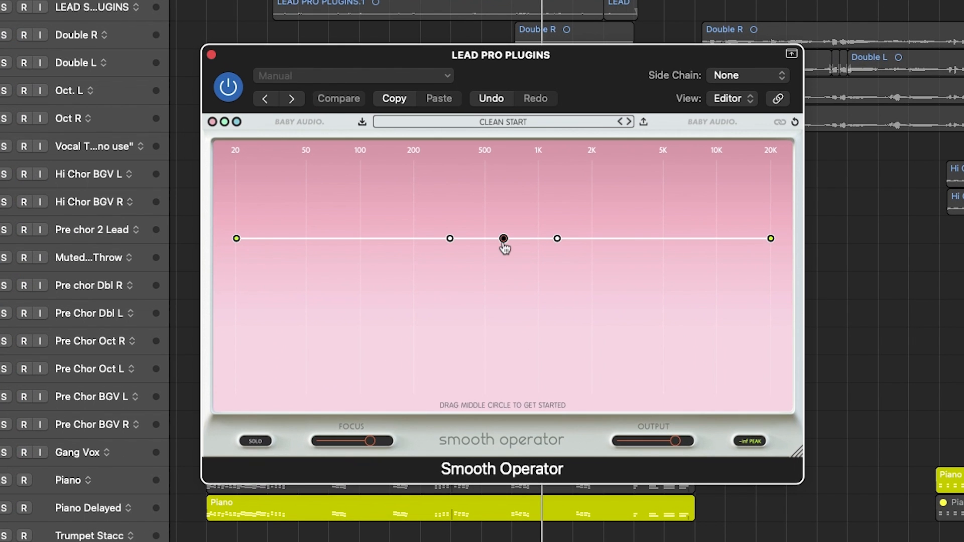
Shape Smooth Operator's curve during playback, keeping the two high-frequency nodes slightly above the others, and close the plug-in
{"action": "left_click", "coordinate": [497, 248]}
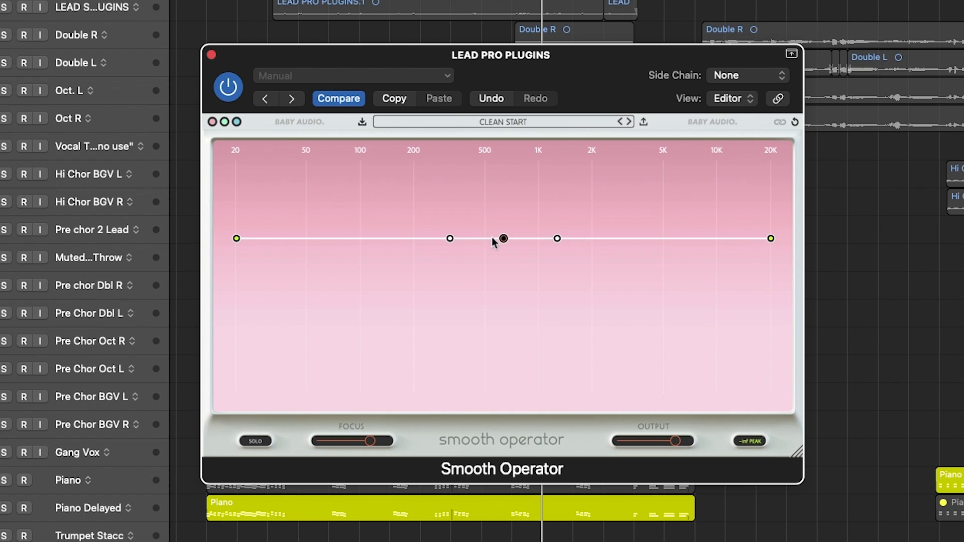
{"action": "left_click_drag", "start_coordinate": [511, 238], "coordinate": [503, 247]}
{"action": "key", "text": "space"}
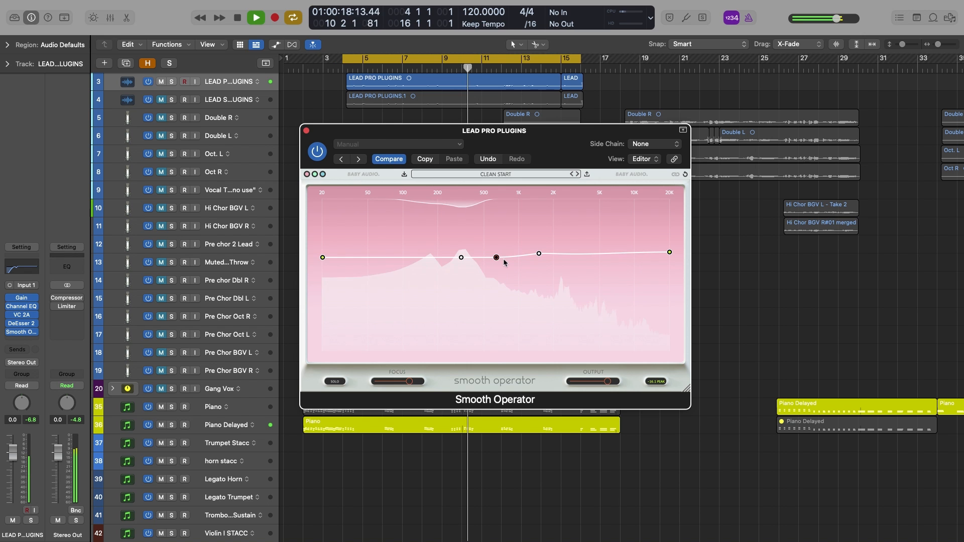
{"action": "left_click_drag", "start_coordinate": [496, 257], "coordinate": [495, 250]}
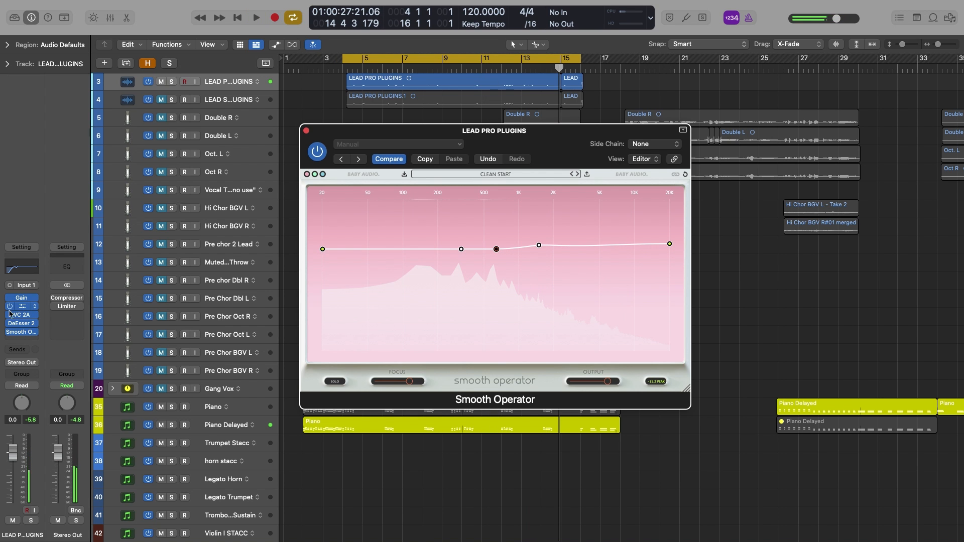
{"action": "left_click", "coordinate": [306, 131]}
Compare the lead vocal with Channel EQ, VC 2A, DeEsser 2 and Smooth Operator bypassed and with them enabled
{"action": "key", "text": "space"}
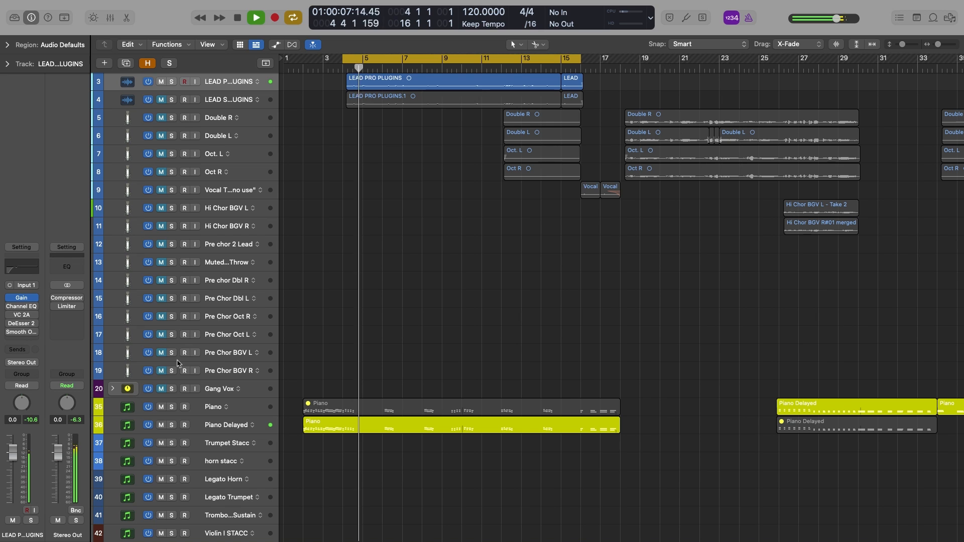
{"action": "key", "text": "space"}
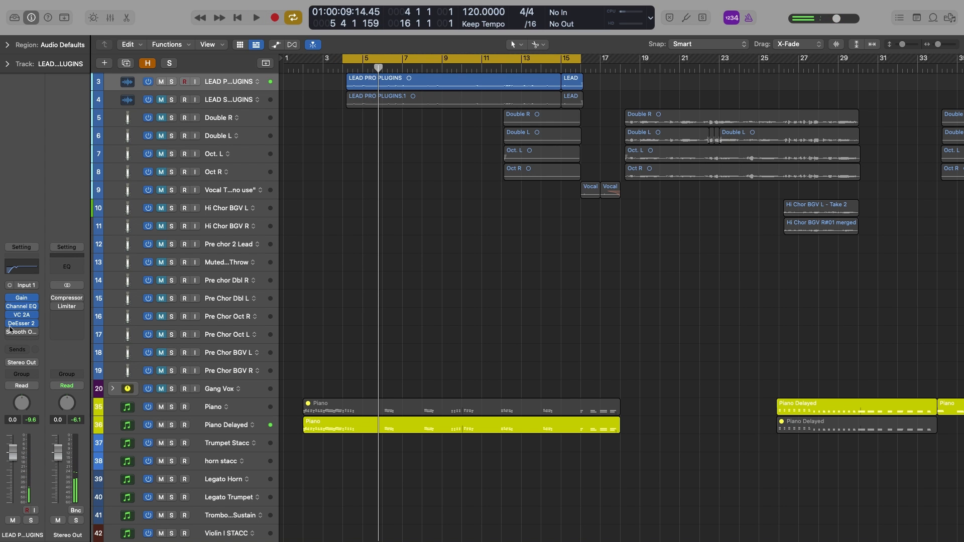
{"action": "key", "text": "space"}
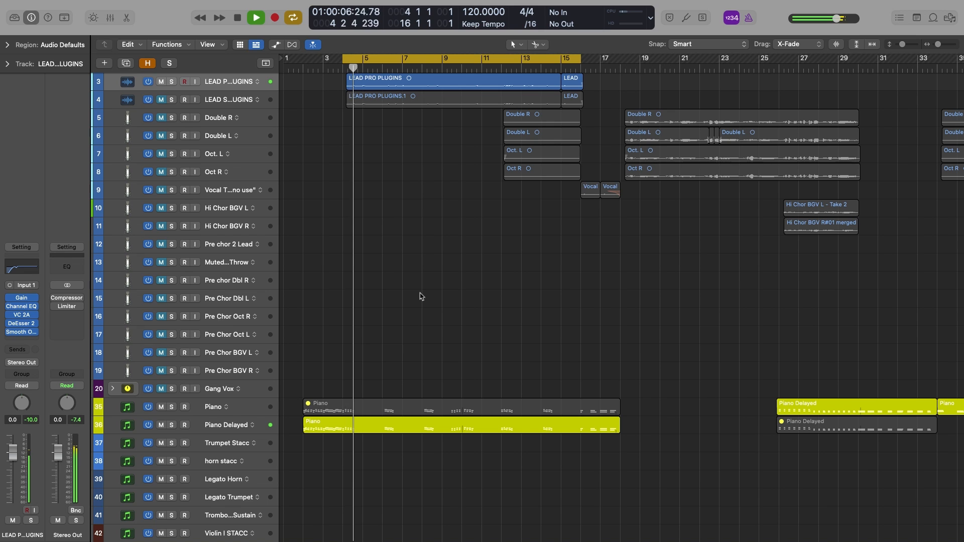
{"action": "key", "text": "space"}
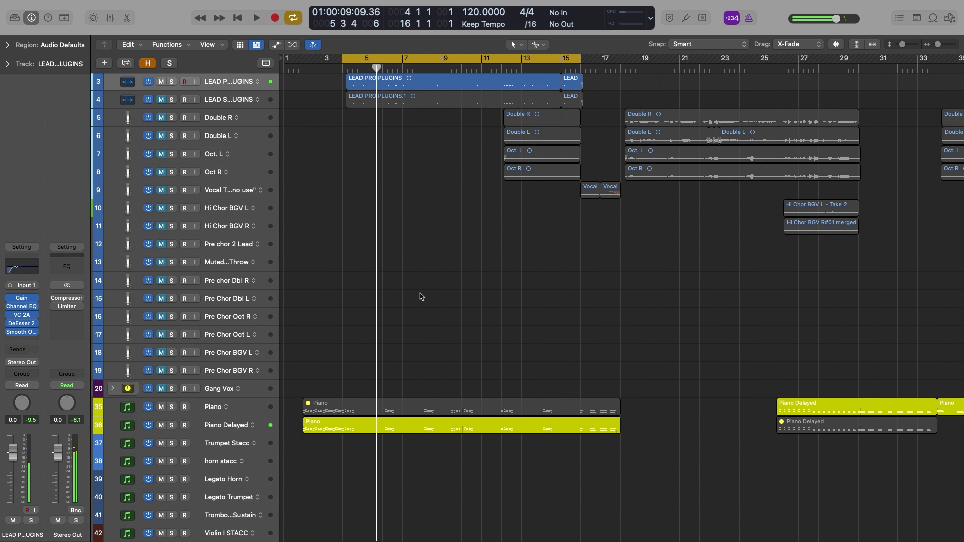
Add a send to Bus 25 on the lead vocal track
{"action": "left_click", "coordinate": [21, 352]}
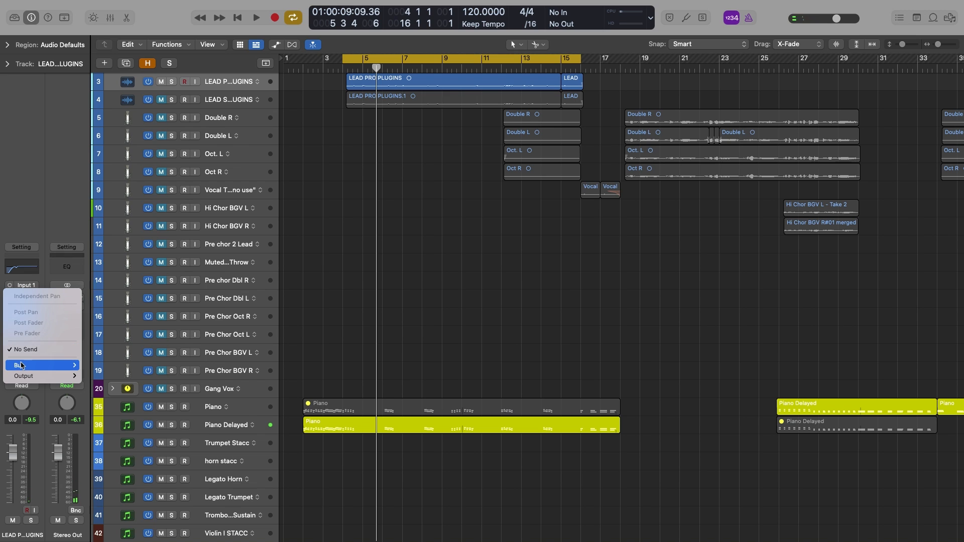
{"action": "mouse_move", "coordinate": [21, 365]}
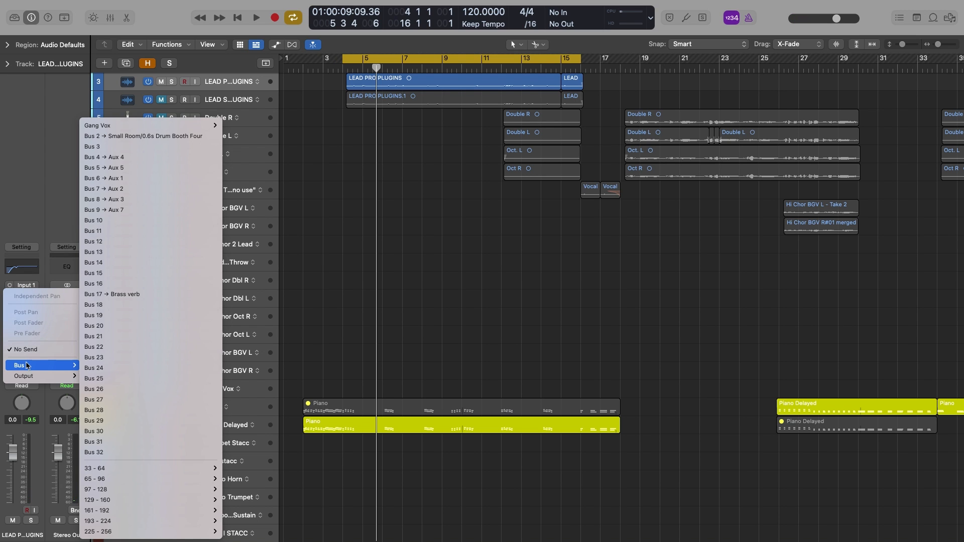
{"action": "left_click", "coordinate": [95, 356]}
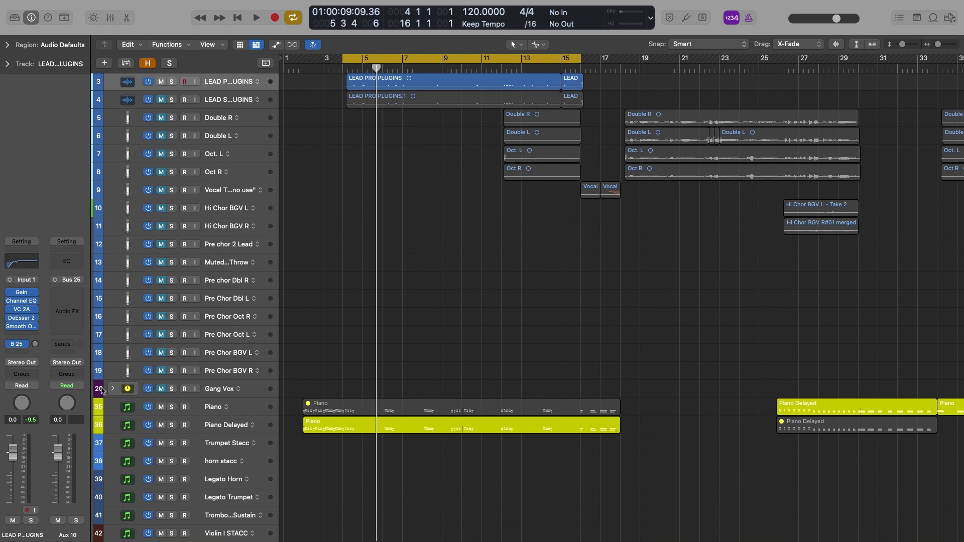
Insert BABY Audio's Spaced Out on Aux 10 and move its wet/dry point toward wet
{"action": "left_click", "coordinate": [65, 292]}
{"action": "mouse_move", "coordinate": [80, 530]}
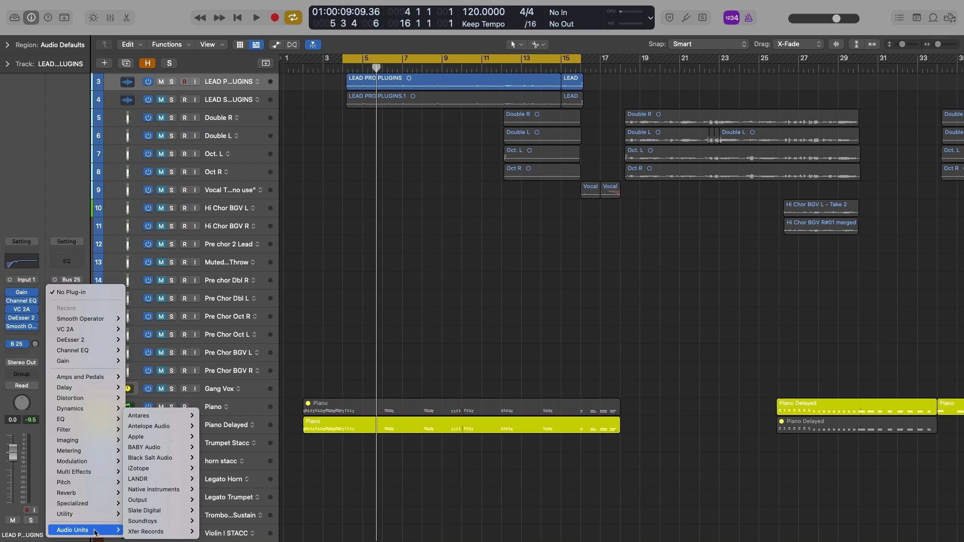
{"action": "mouse_move", "coordinate": [191, 447]}
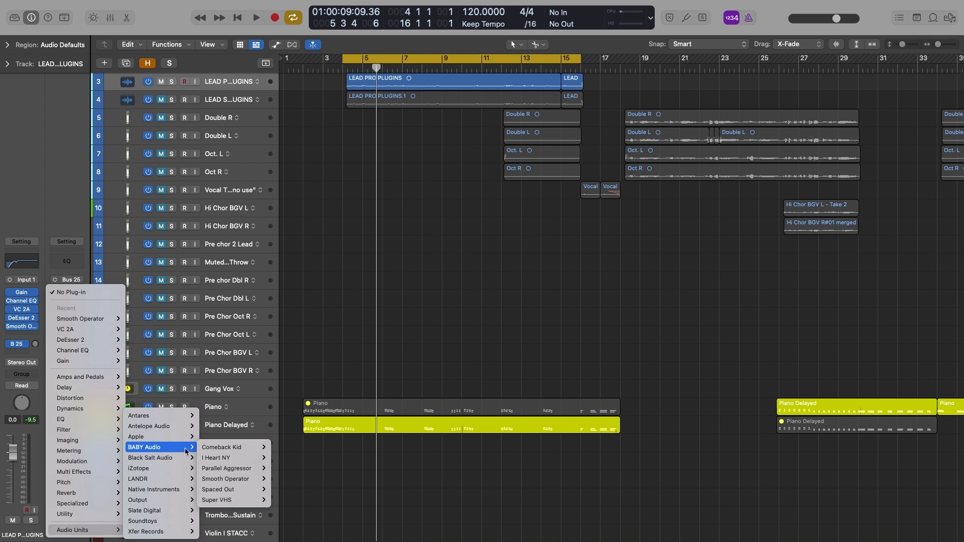
{"action": "left_click", "coordinate": [236, 490]}
{"action": "left_click_drag", "start_coordinate": [544, 266], "coordinate": [558, 250]}
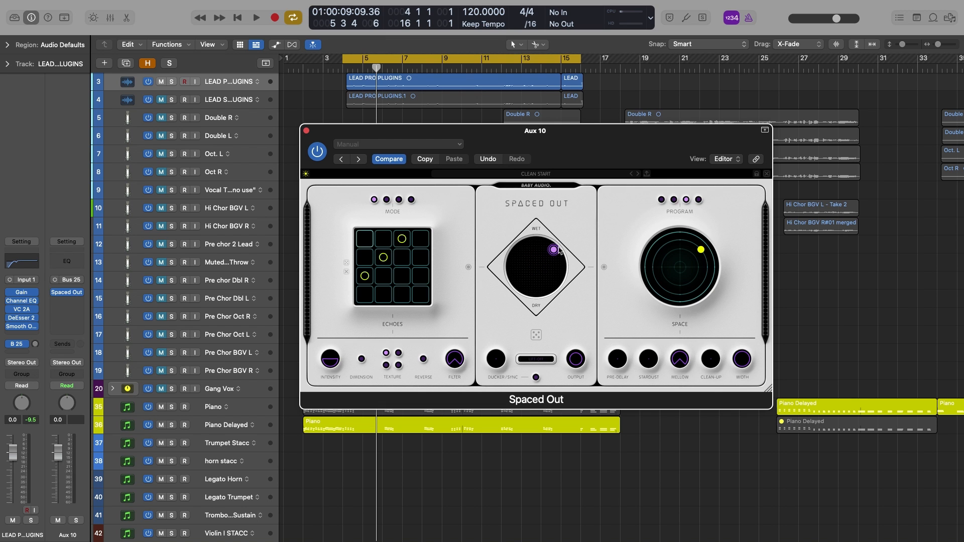
Adjust Spaced Out's Stardust while playing the soloed lead vocal, and set the Aux 10 level to -14.6 dB
{"action": "key", "text": "s"}
{"action": "key", "text": "space"}
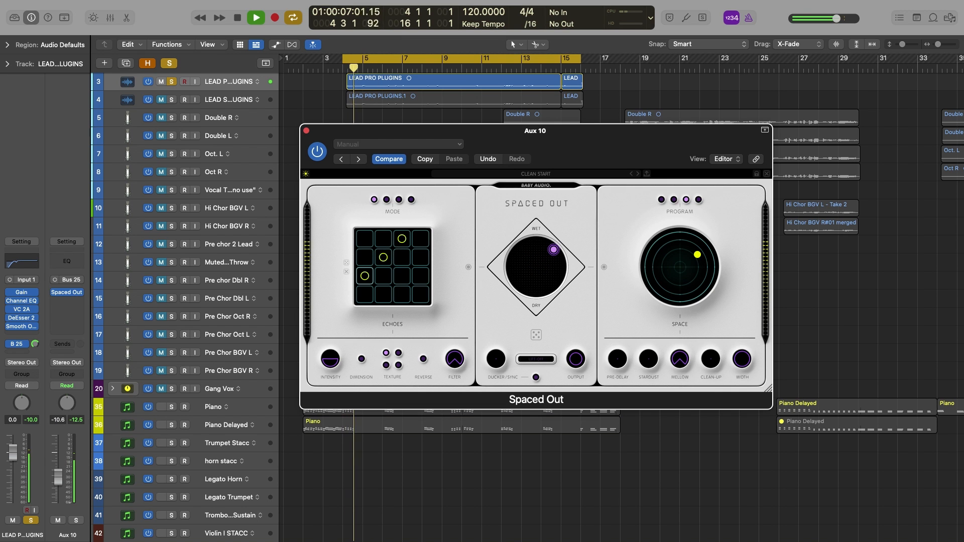
{"action": "left_click_drag", "start_coordinate": [58, 453], "coordinate": [61, 495]}
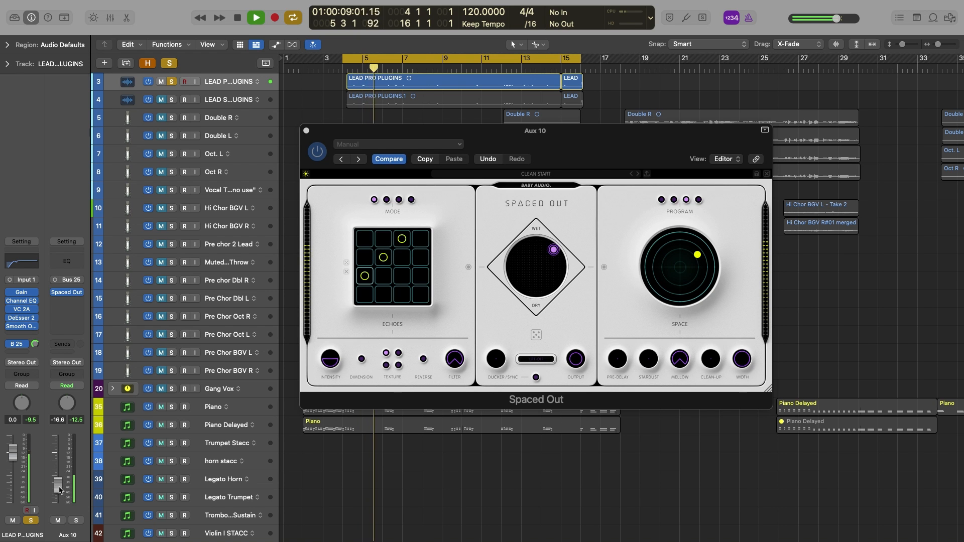
{"action": "left_click", "coordinate": [662, 368]}
{"action": "left_click_drag", "start_coordinate": [650, 362], "coordinate": [651, 372]}
{"action": "key", "text": "s"}
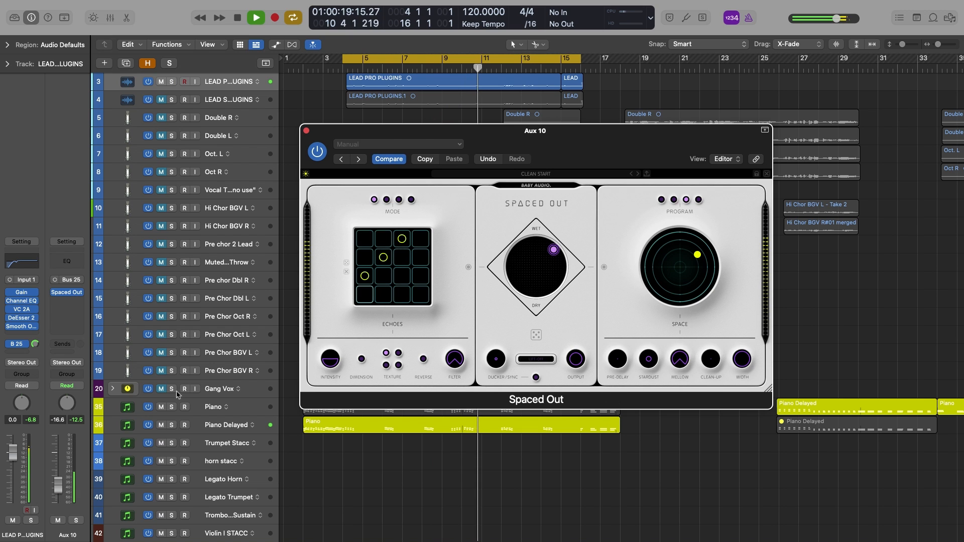
{"action": "left_click_drag", "start_coordinate": [63, 488], "coordinate": [63, 485]}
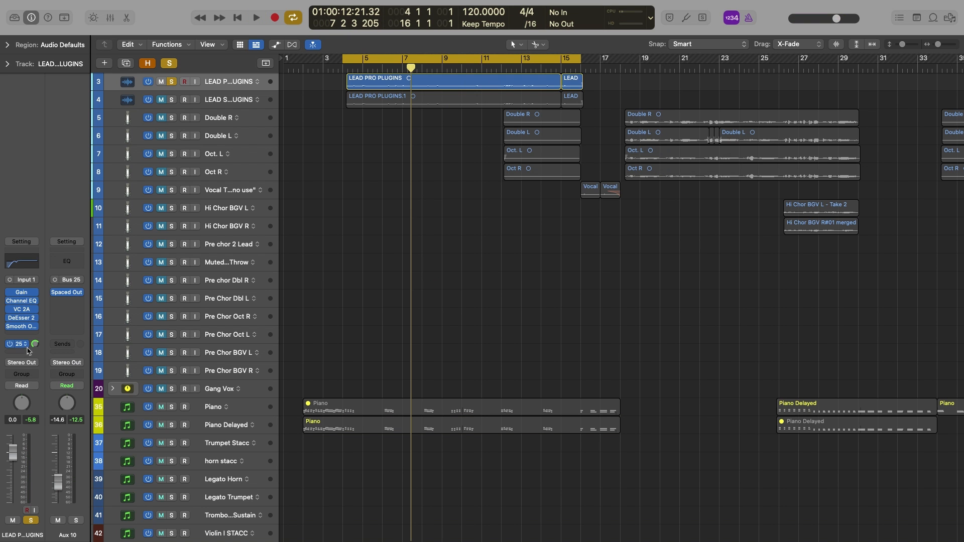
Add a send to Bus 26 on the lead vocal track and load EchoBoy in an EffectRack on Aux 11
{"action": "left_click", "coordinate": [28, 350]}
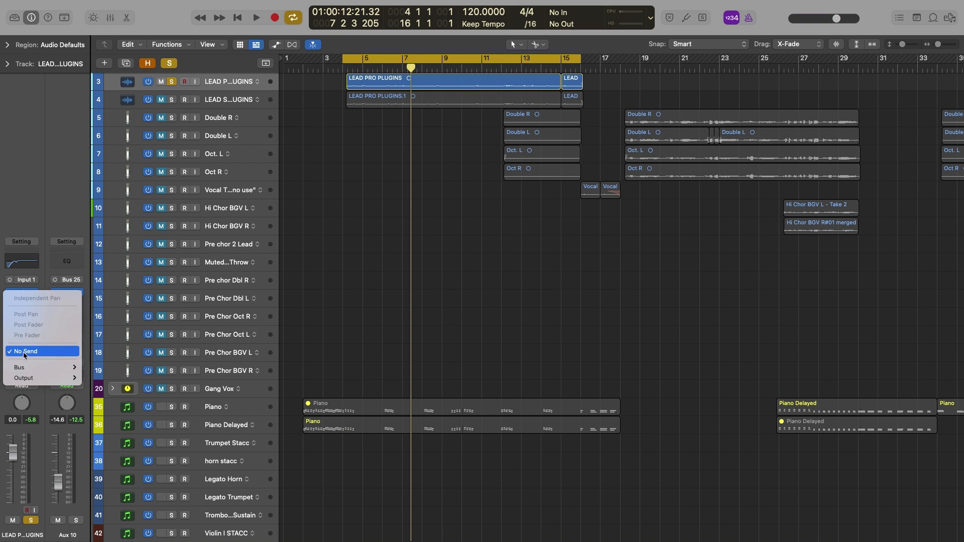
{"action": "mouse_move", "coordinate": [21, 369]}
{"action": "left_click", "coordinate": [115, 372]}
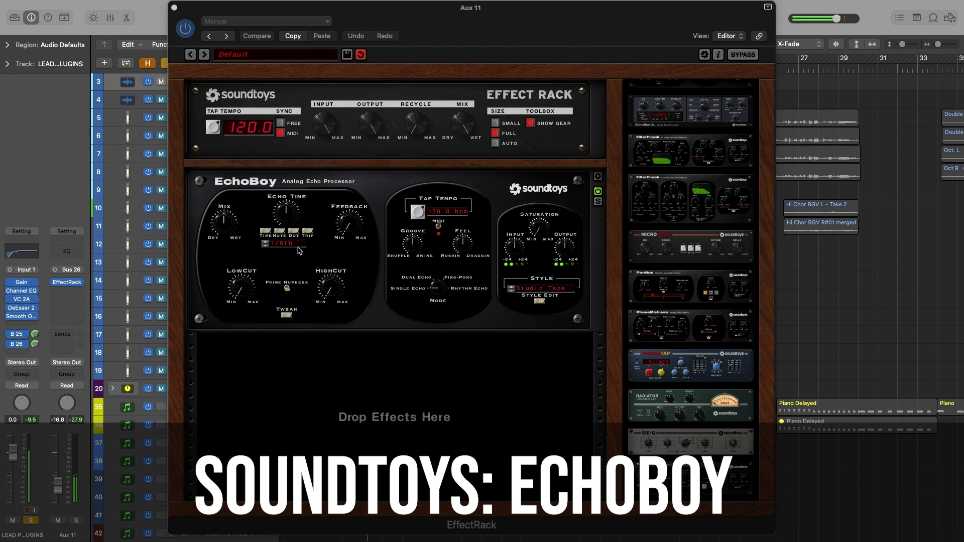
Set EchoBoy's echo time to 1/8 dot and its style to Tube Tape
{"action": "left_click", "coordinate": [265, 244]}
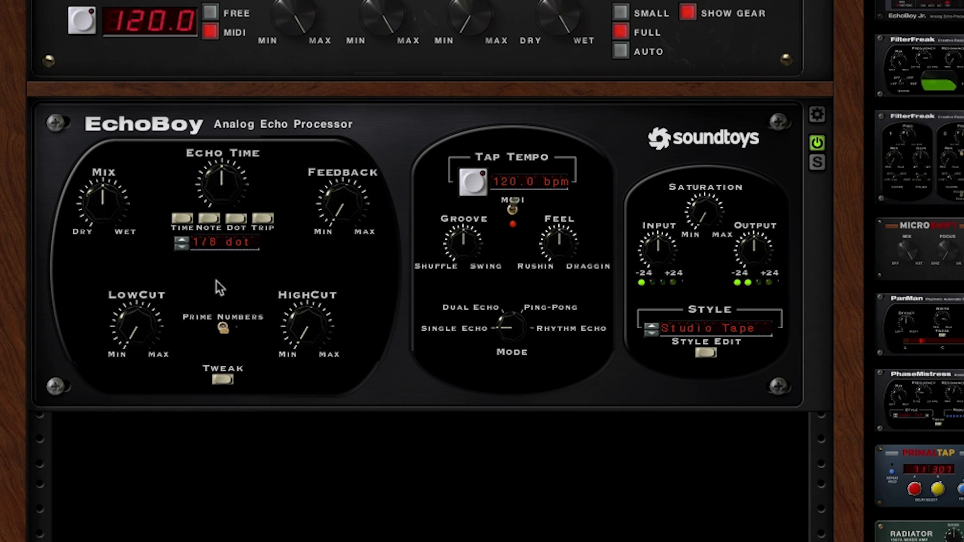
{"action": "left_click", "coordinate": [713, 328]}
{"action": "left_click", "coordinate": [719, 215]}
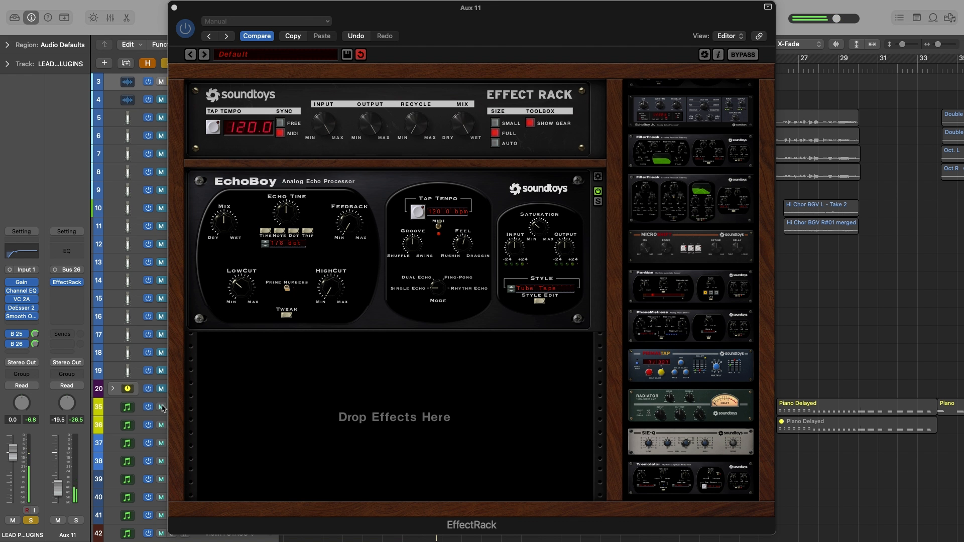
Turn EchoBoy's Mix toward wet, set the Aux 11 level to -20.0 dB, and close the plug-in
{"action": "left_click_drag", "start_coordinate": [222, 227], "coordinate": [225, 125]}
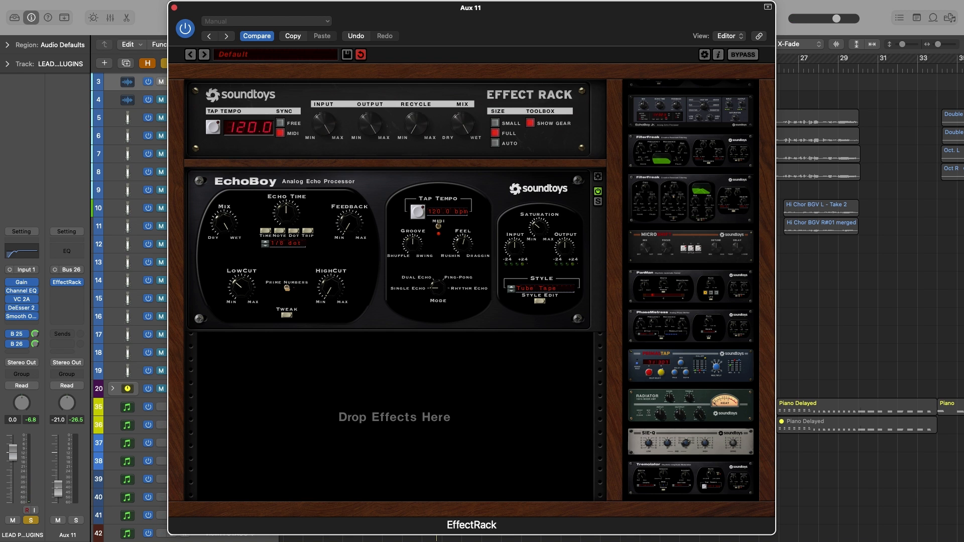
{"action": "left_click", "coordinate": [31, 462]}
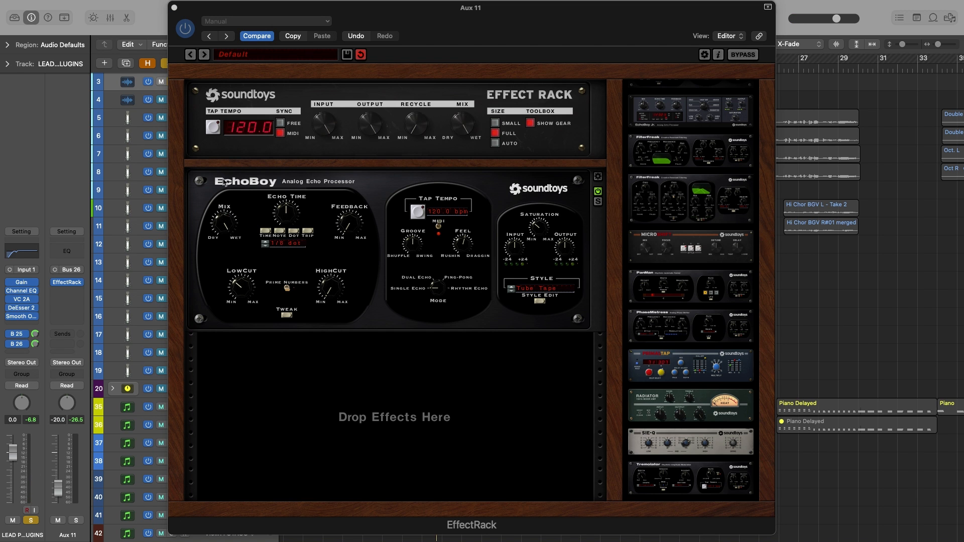
{"action": "left_click", "coordinate": [174, 7]}
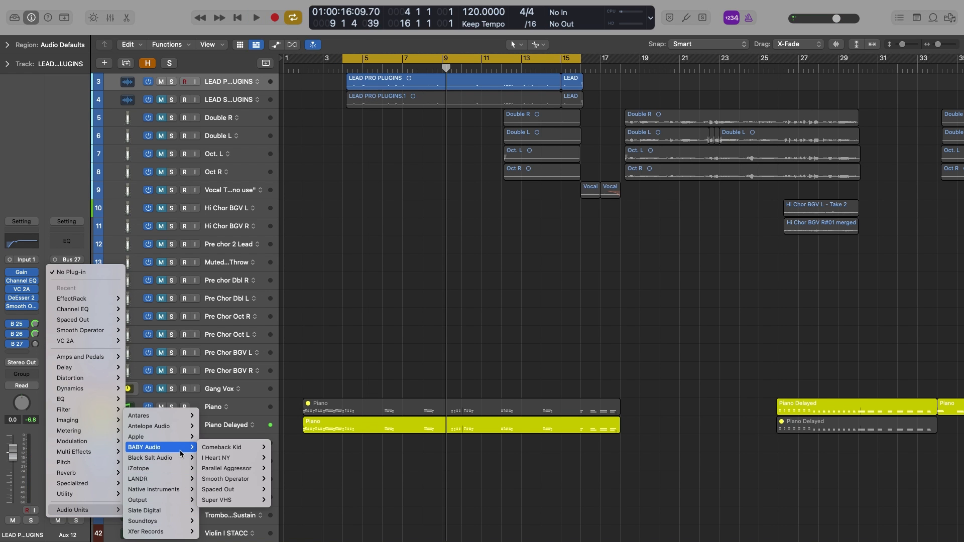
Insert Native Instruments' Raum as Mono->Stereo on Aux 12, fed by Bus 27, and raise its Mix to fully wet
{"action": "mouse_move", "coordinate": [158, 491]}
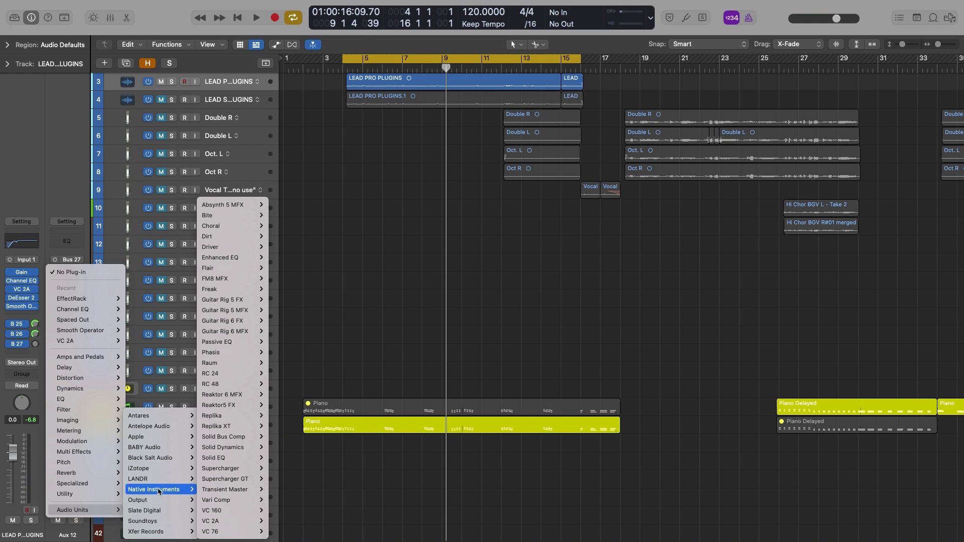
{"action": "left_click", "coordinate": [289, 375]}
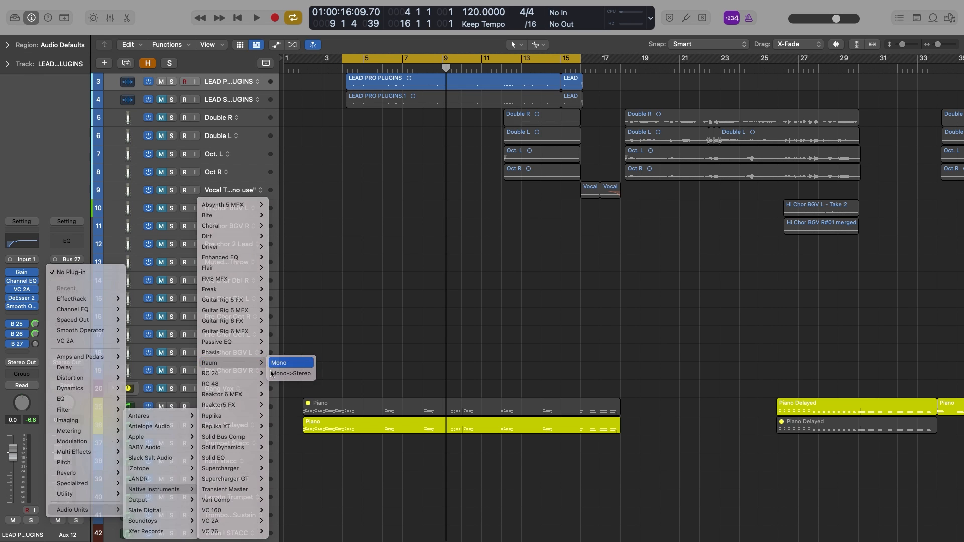
{"action": "left_click_drag", "start_coordinate": [469, 285], "coordinate": [517, 284]}
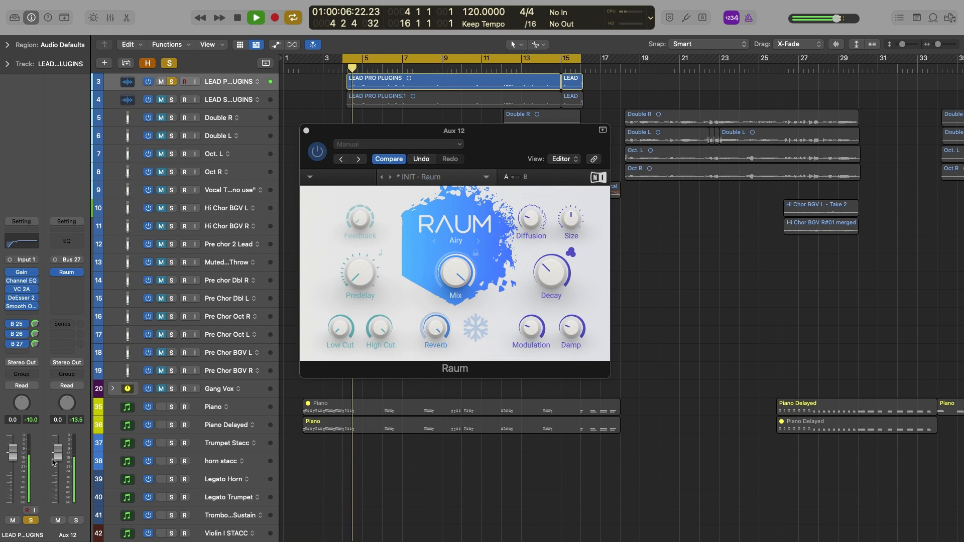
Set the Aux 12 level to -12.4 dB, adjust Raum's Low Cut during playback, and close the plug-in
{"action": "left_click_drag", "start_coordinate": [59, 453], "coordinate": [58, 476]}
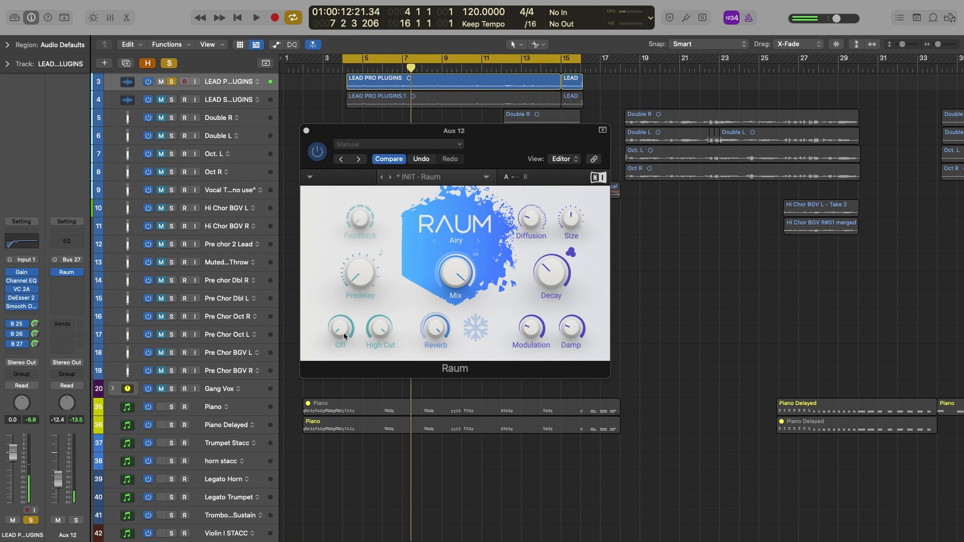
{"action": "left_click", "coordinate": [344, 331]}
{"action": "key", "text": "space"}
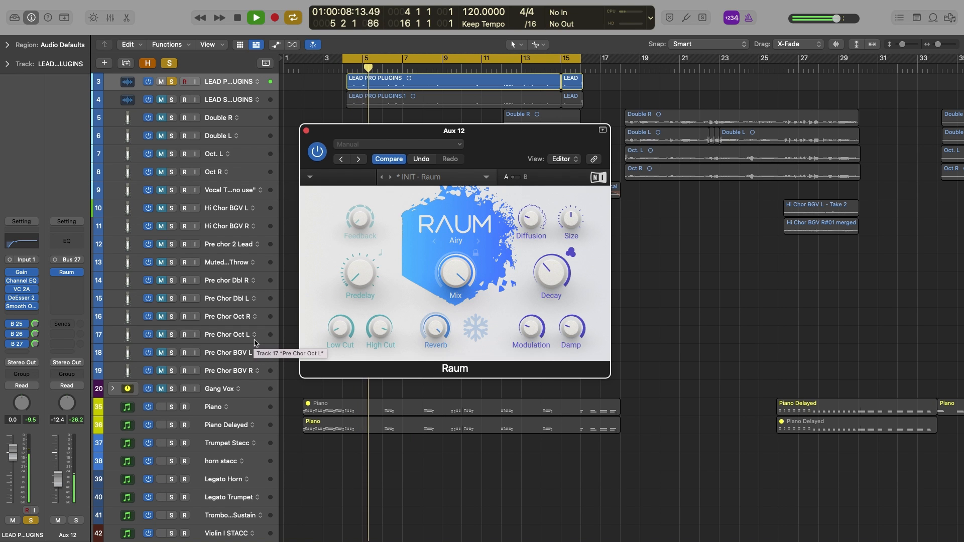
{"action": "left_click", "coordinate": [306, 131]}
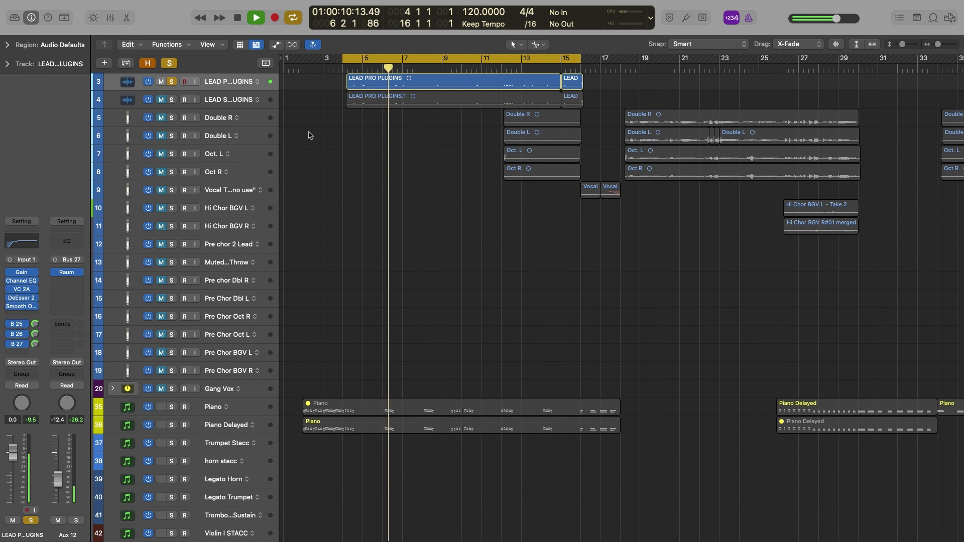
{"action": "key", "text": "space"}
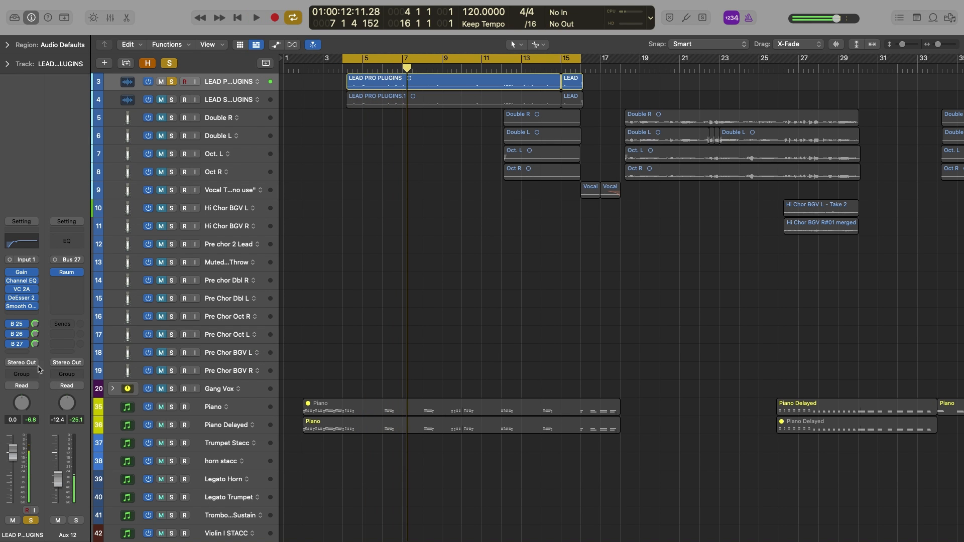
Add a send to Bus 28 on the lead vocal track with its send level at 0.0 dB
{"action": "left_click", "coordinate": [26, 353]}
{"action": "mouse_move", "coordinate": [30, 367]}
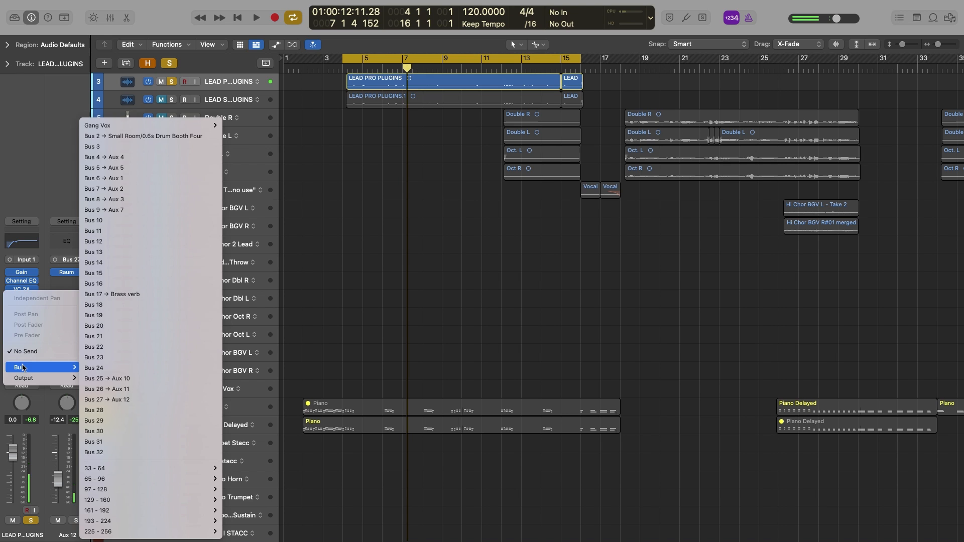
{"action": "left_click", "coordinate": [118, 410]}
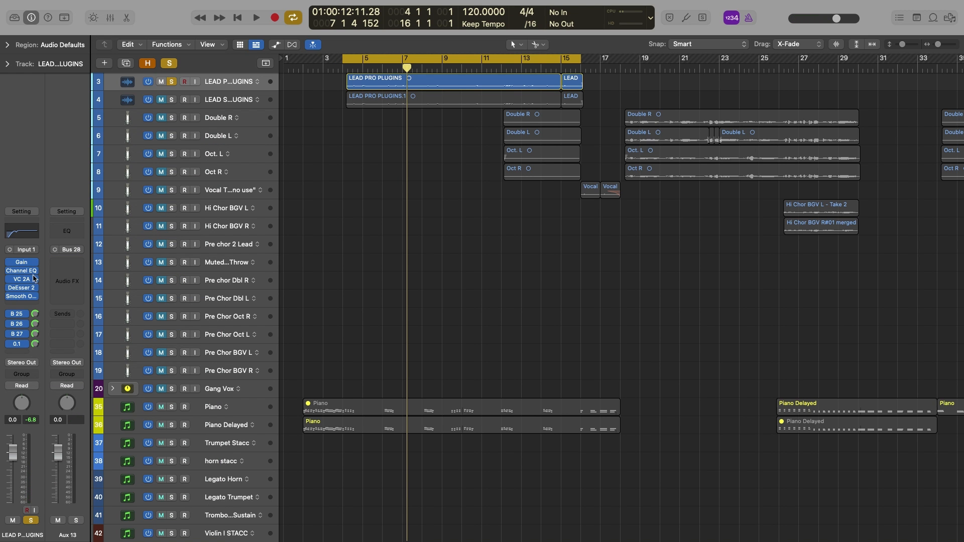
Insert Soundtoys EffectRack as Mono->Stereo on Aux 13 and load Decapitator with style E
{"action": "left_click", "coordinate": [22, 305]}
{"action": "mouse_move", "coordinate": [85, 500]}
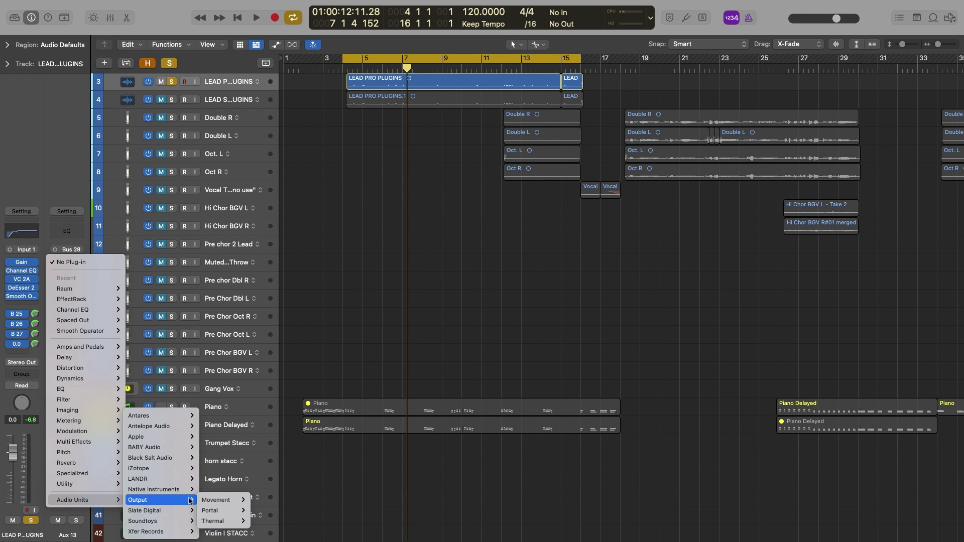
{"action": "mouse_move", "coordinate": [151, 521]}
{"action": "mouse_move", "coordinate": [220, 521]}
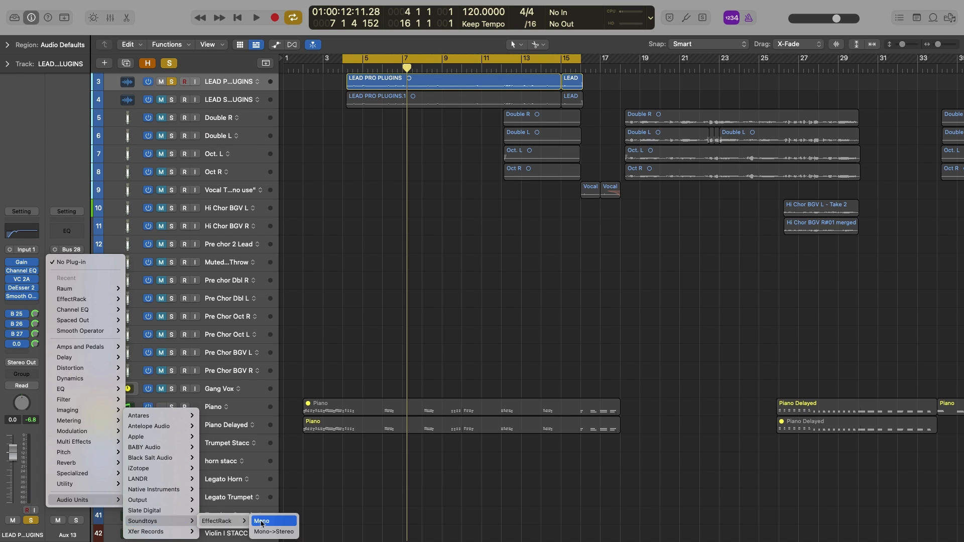
{"action": "left_click", "coordinate": [265, 532]}
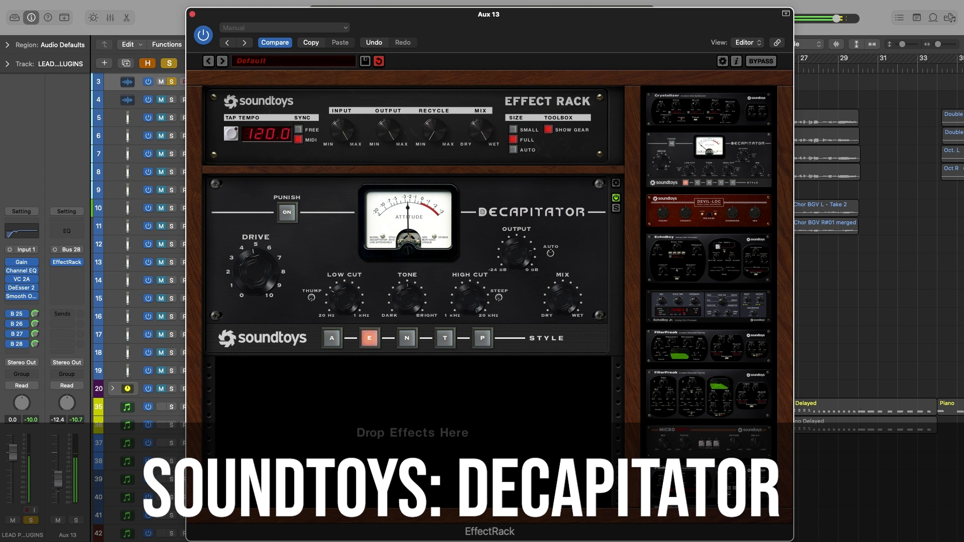
Adjust Decapitator's Drive and set the Aux 13 level to -15.8 dB during playback, and close the plug-in
{"action": "left_click_drag", "start_coordinate": [250, 288], "coordinate": [249, 281]}
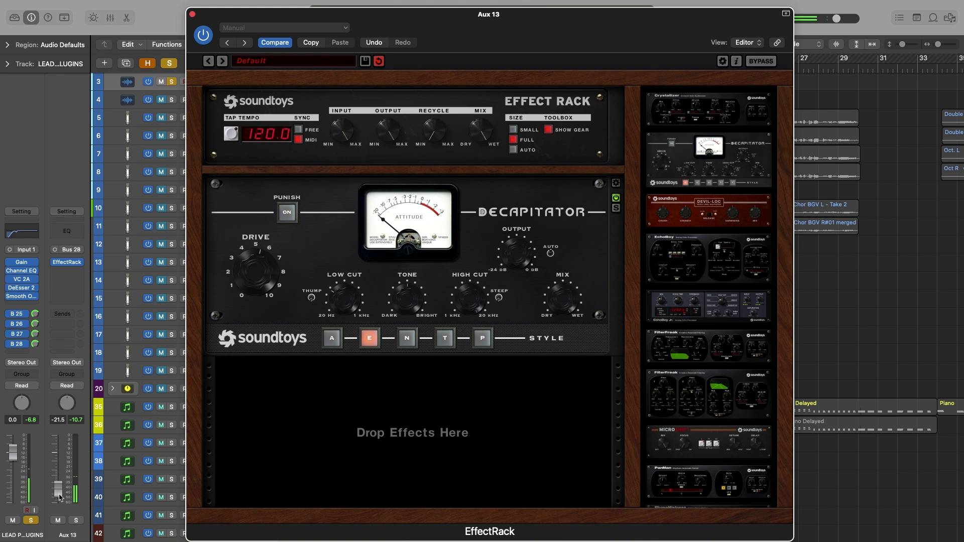
{"action": "left_click_drag", "start_coordinate": [59, 497], "coordinate": [59, 500]}
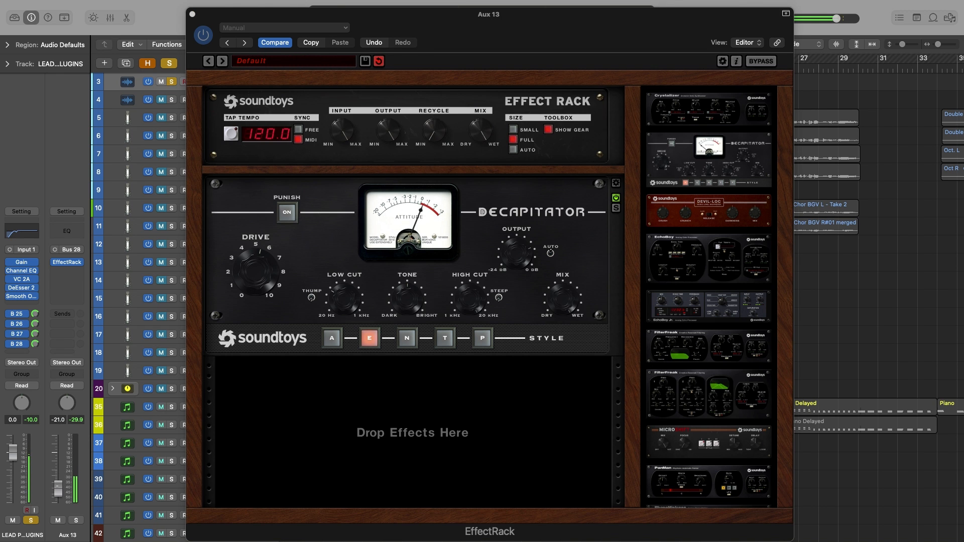
{"action": "left_click", "coordinate": [60, 522]}
{"action": "left_click", "coordinate": [269, 278]}
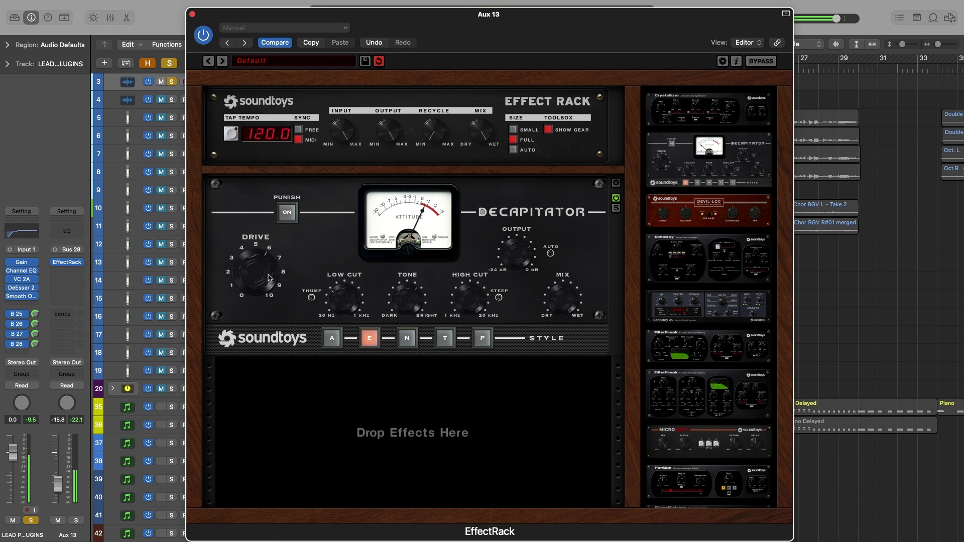
{"action": "left_click", "coordinate": [192, 14]}
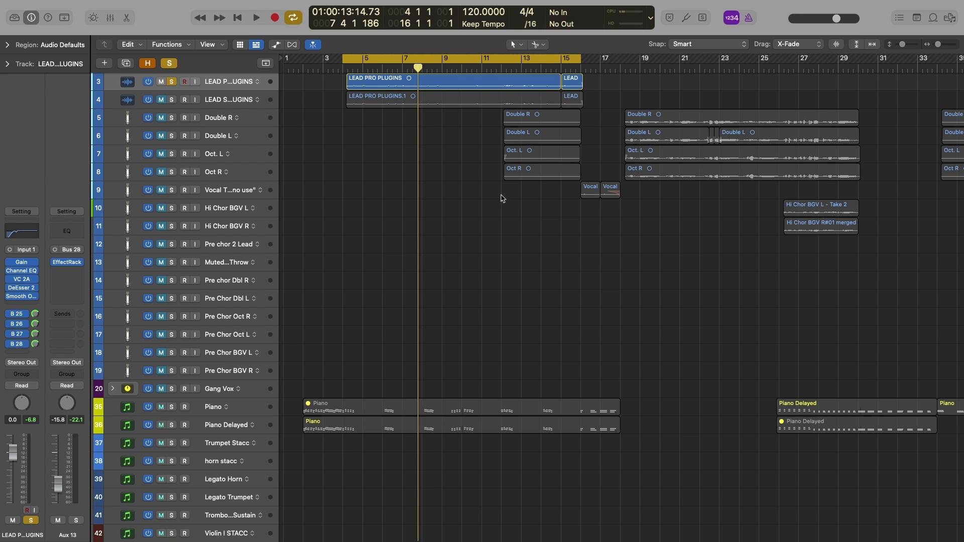
Play the song from bar 18 with cycle mode and the lead vocal's solo turned off
{"action": "key", "text": "c"}
{"action": "left_click", "coordinate": [624, 68]}
{"action": "key", "text": "s"}
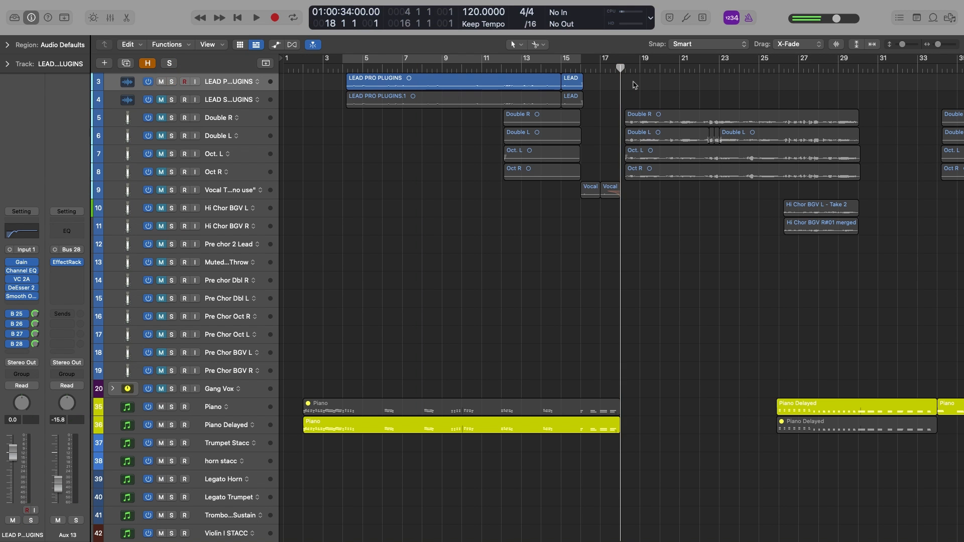
{"action": "key", "text": "space"}
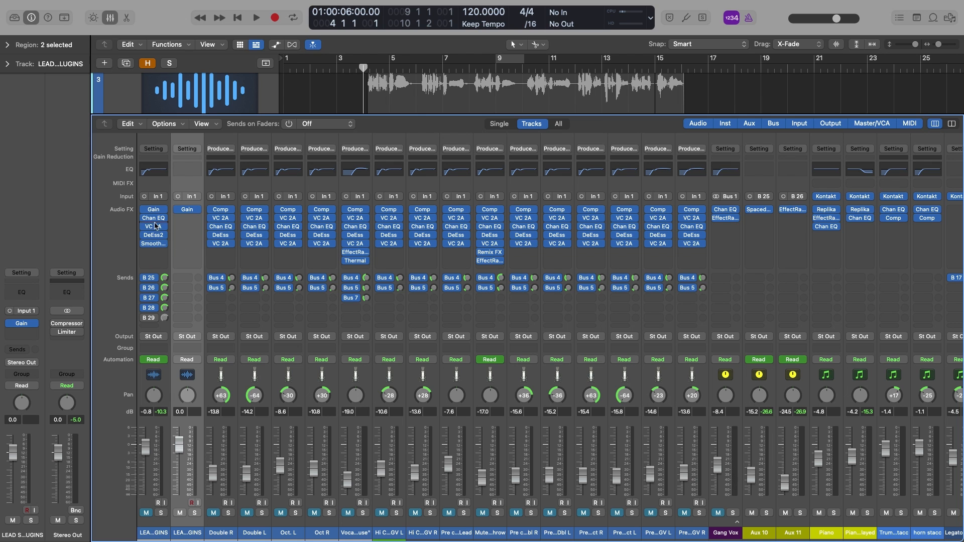
Copy the Channel EQ from the pro-plugins lead channel to LEAD STOCK PLUGINS and close the mixer
{"action": "left_click_drag", "start_coordinate": [187, 220], "coordinate": [188, 223]}
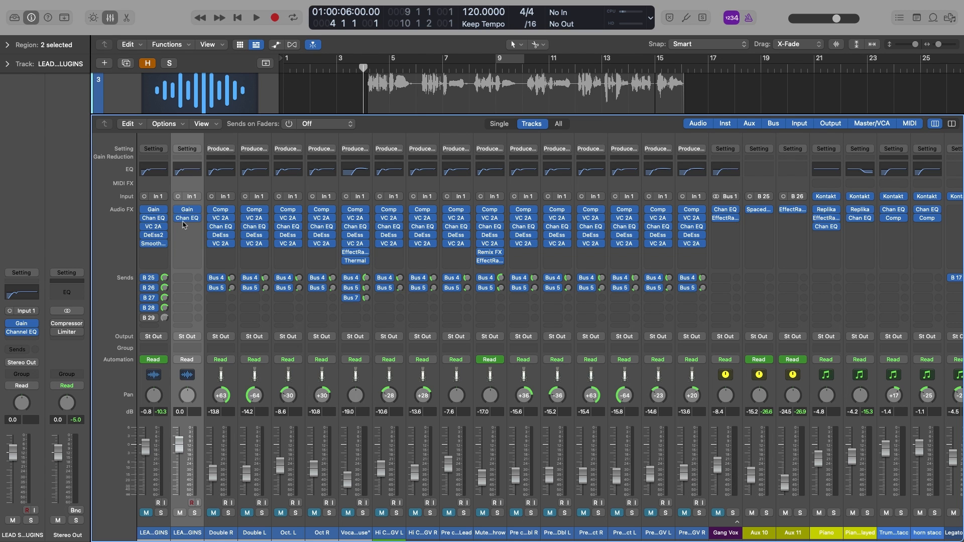
{"action": "key", "text": "x"}
{"action": "left_click", "coordinate": [22, 292]}
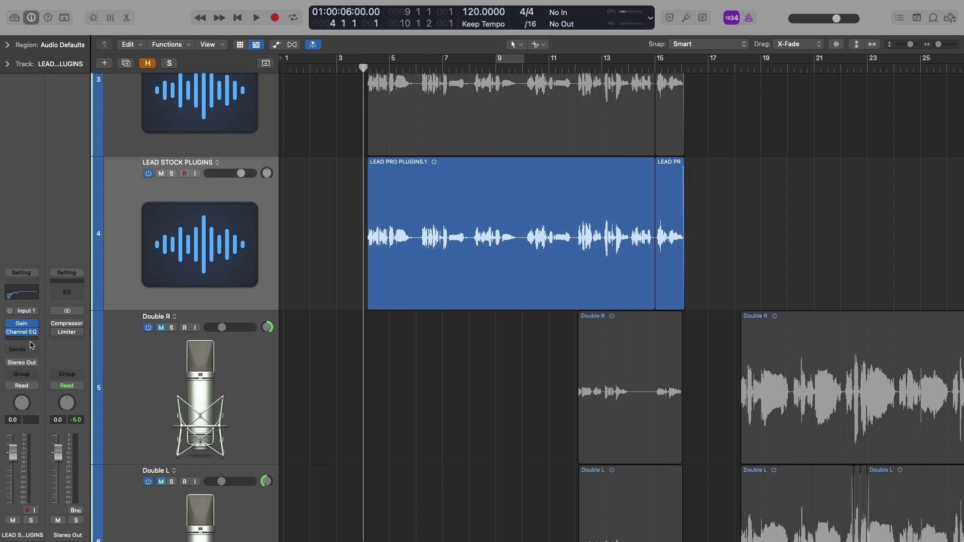
Insert a mono Compressor after the Channel EQ, turn Auto Gain off and set the threshold to about -22 dB during soloed playback
{"action": "left_click", "coordinate": [31, 339]}
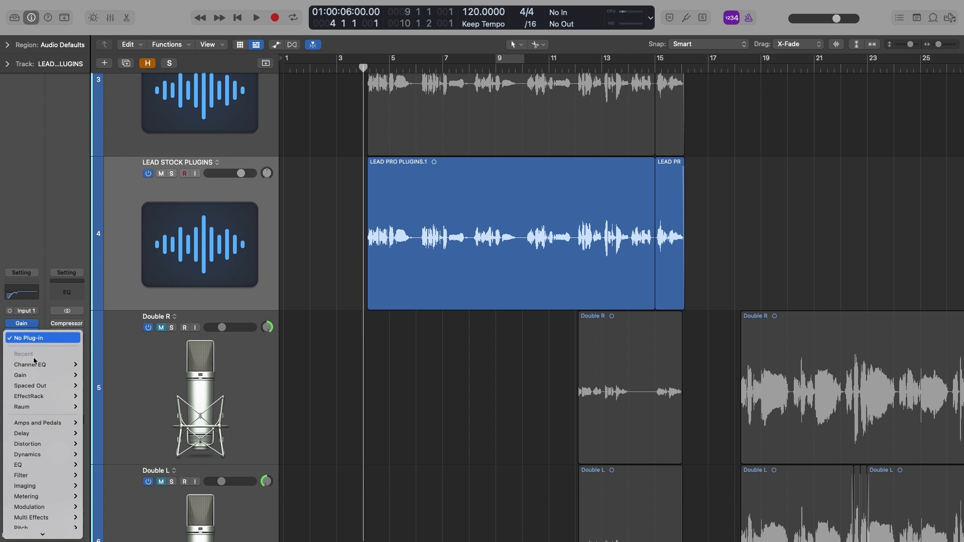
{"action": "mouse_move", "coordinate": [37, 454]}
{"action": "mouse_move", "coordinate": [112, 466]}
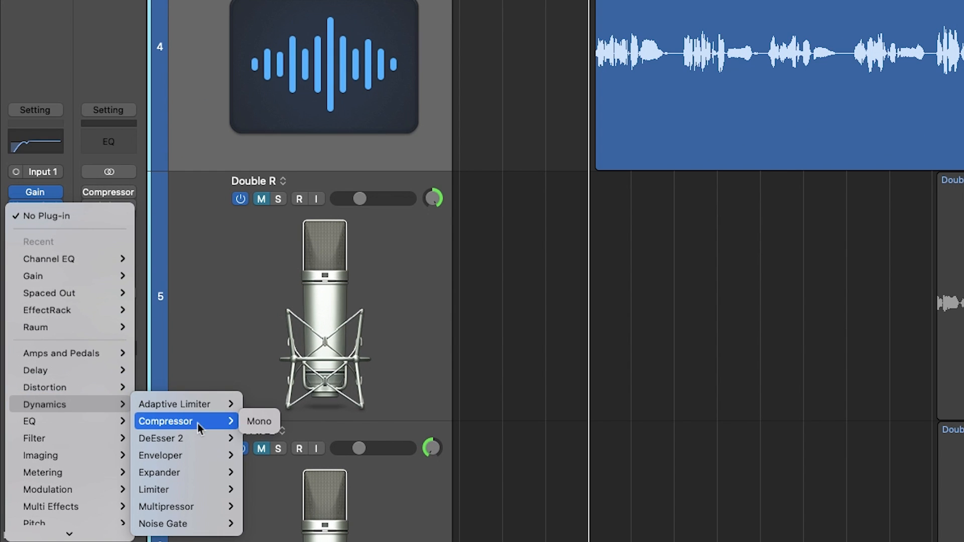
{"action": "left_click", "coordinate": [256, 424]}
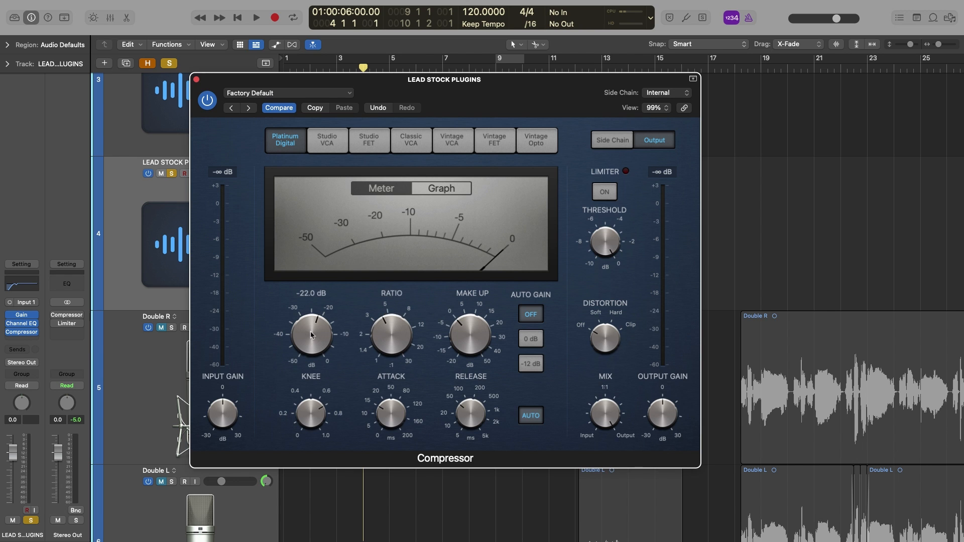
{"action": "key", "text": "space"}
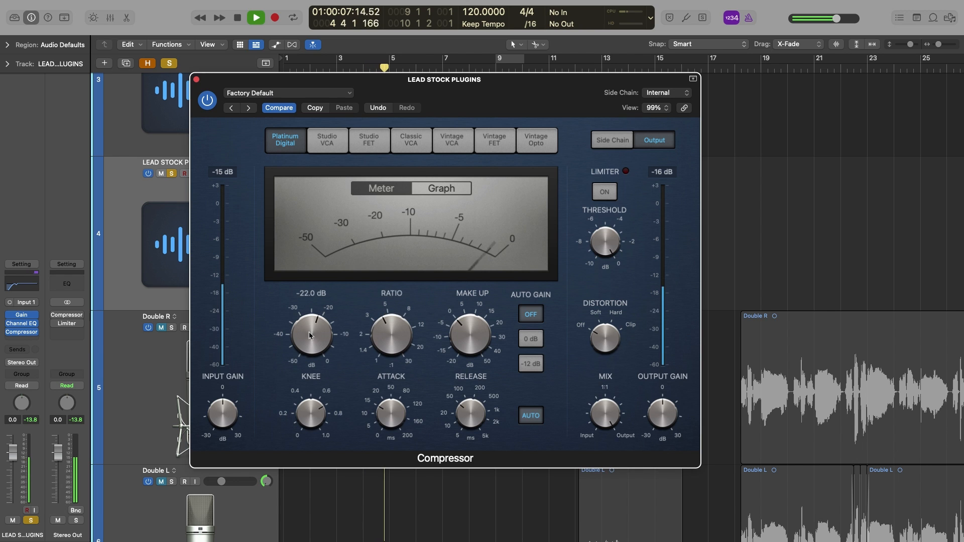
{"action": "left_click_drag", "start_coordinate": [312, 336], "coordinate": [313, 335]}
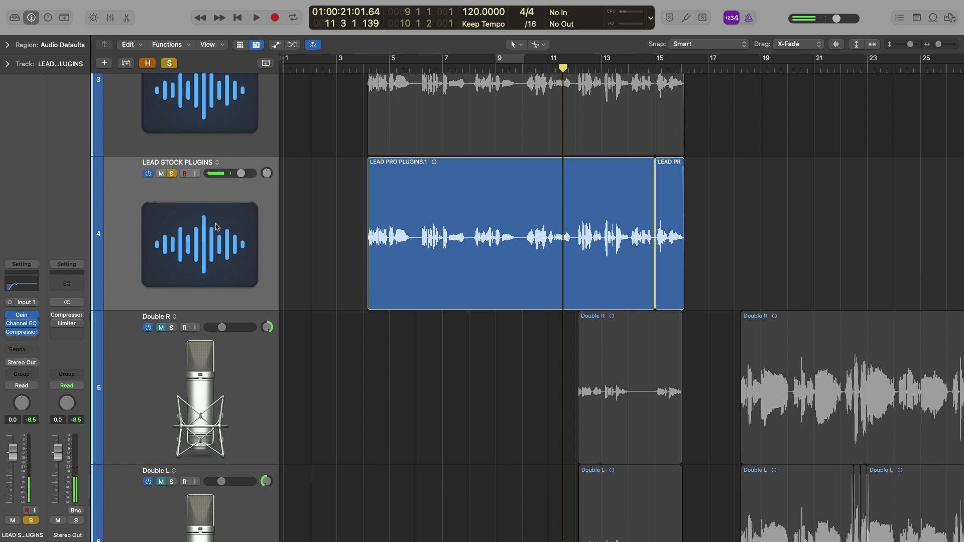
Copy DeEsser 2 from the pro-plugins lead channel to LEAD STOCK PLUGINS and close the mixer
{"action": "left_click", "coordinate": [36, 341]}
{"action": "left_click", "coordinate": [36, 341]}
{"action": "key", "text": "x"}
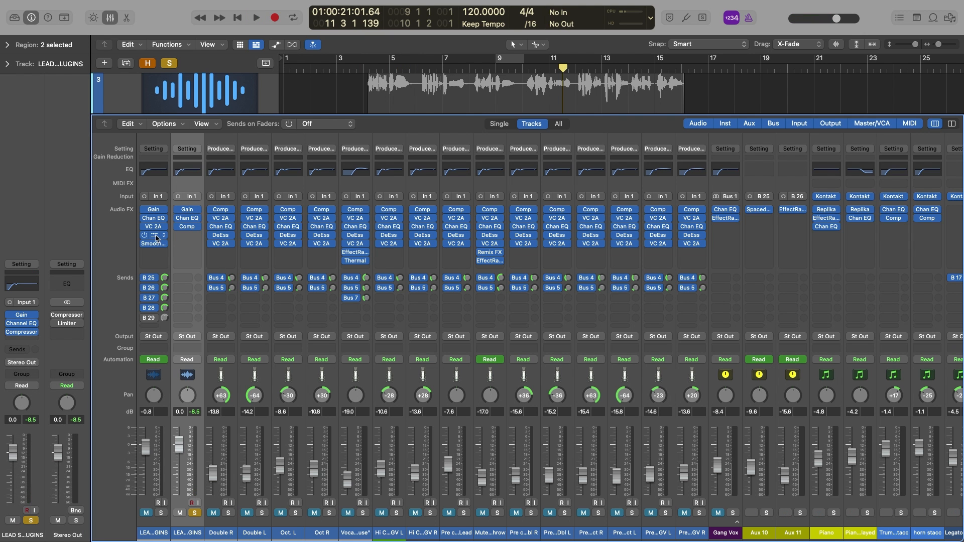
{"action": "left_click_drag", "start_coordinate": [182, 239], "coordinate": [184, 241]}
{"action": "key", "text": "x"}
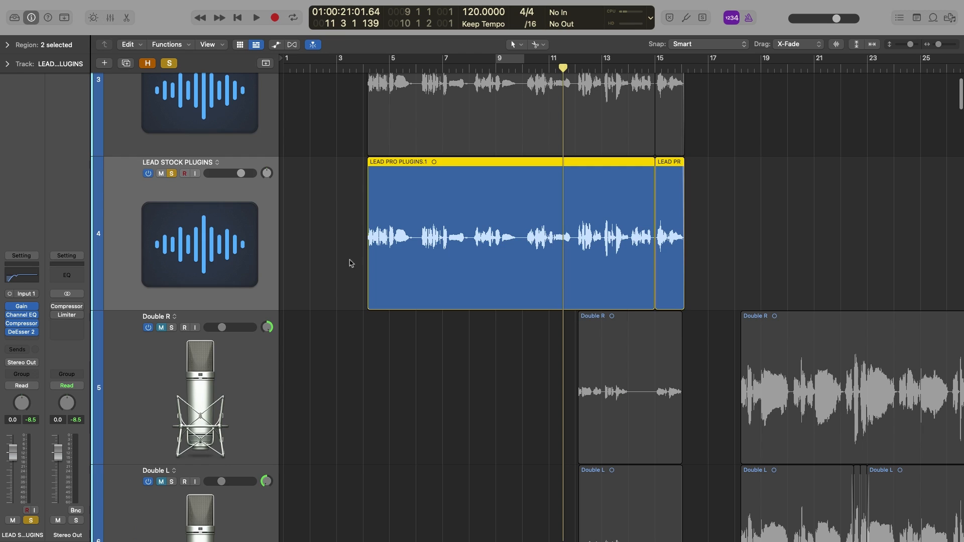
Insert a second Compressor after DeEsser 2 with the Classic VCA model, Auto Gain off and a threshold of -22.0 dB
{"action": "left_click", "coordinate": [31, 342]}
{"action": "mouse_move", "coordinate": [35, 375]}
{"action": "left_click", "coordinate": [93, 375]}
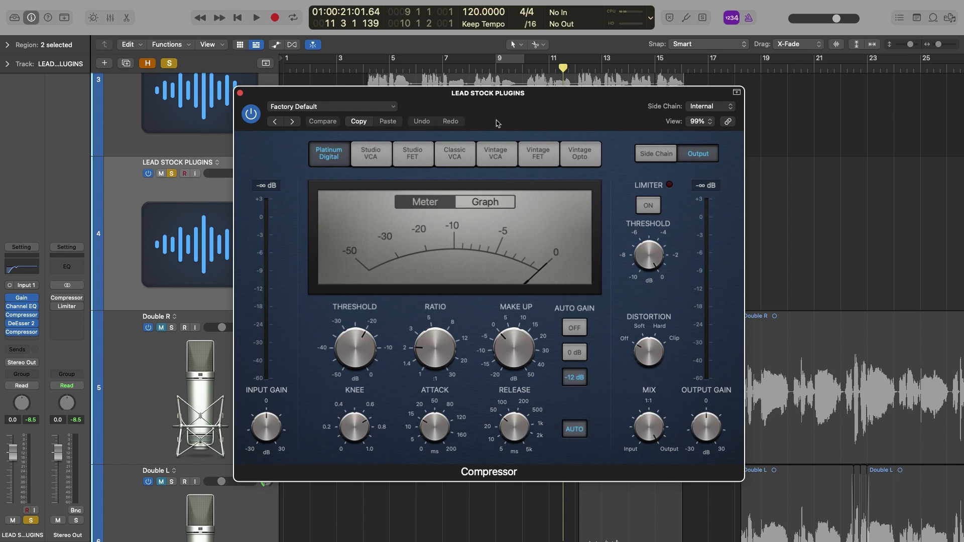
{"action": "left_click", "coordinate": [455, 153]}
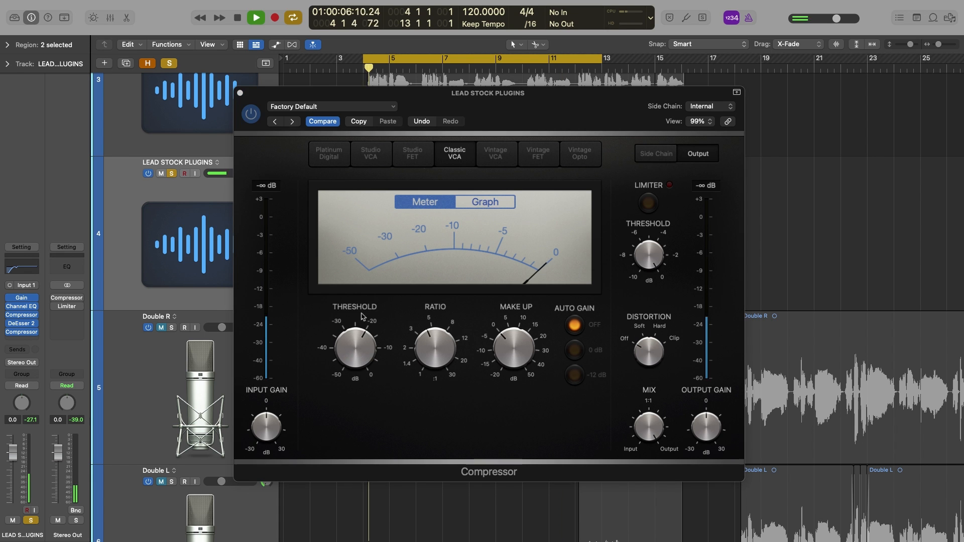
{"action": "left_click_drag", "start_coordinate": [348, 339], "coordinate": [348, 343]}
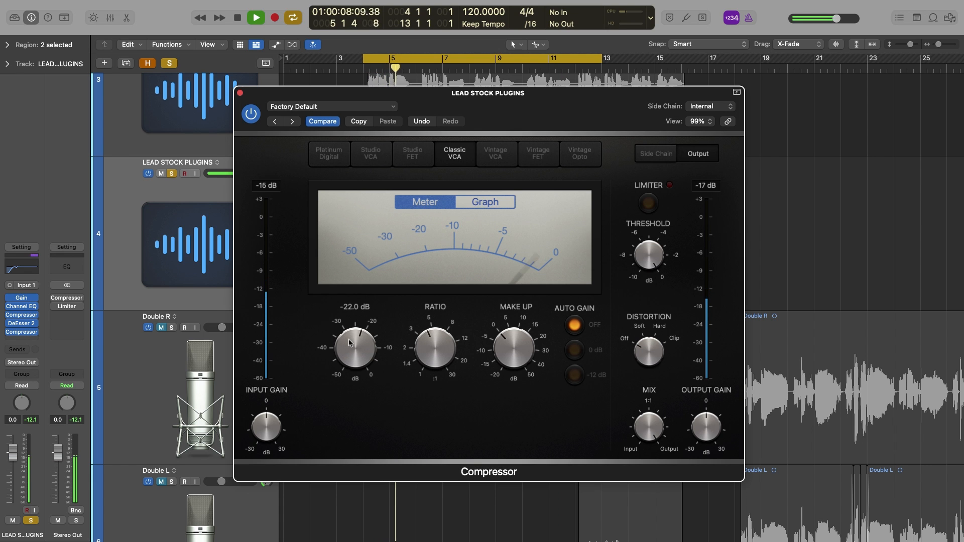
{"action": "key", "text": "space"}
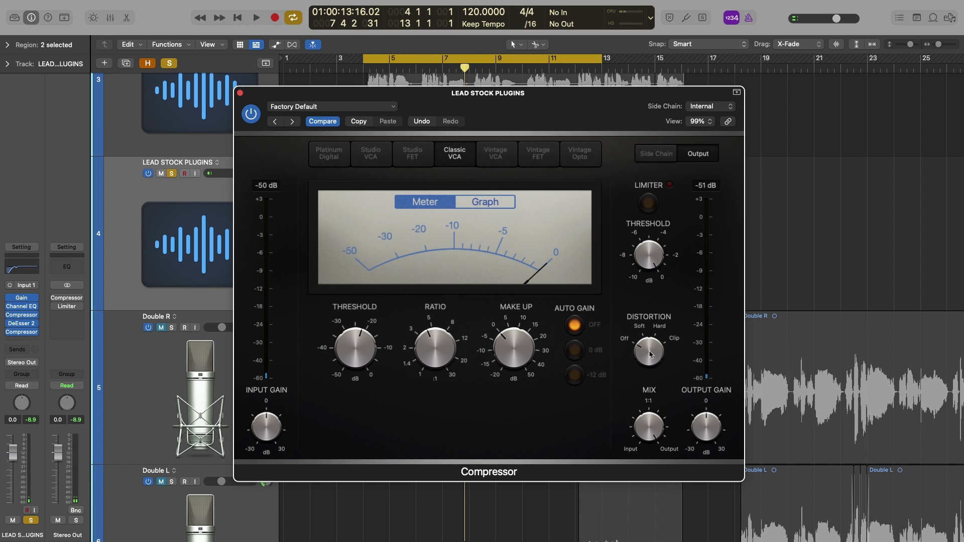
Set the Classic VCA compressor's distortion to Soft and make-up gain to -1.5 dB, close it and play the full mix unsoloed
{"action": "left_click_drag", "start_coordinate": [649, 346], "coordinate": [648, 342]}
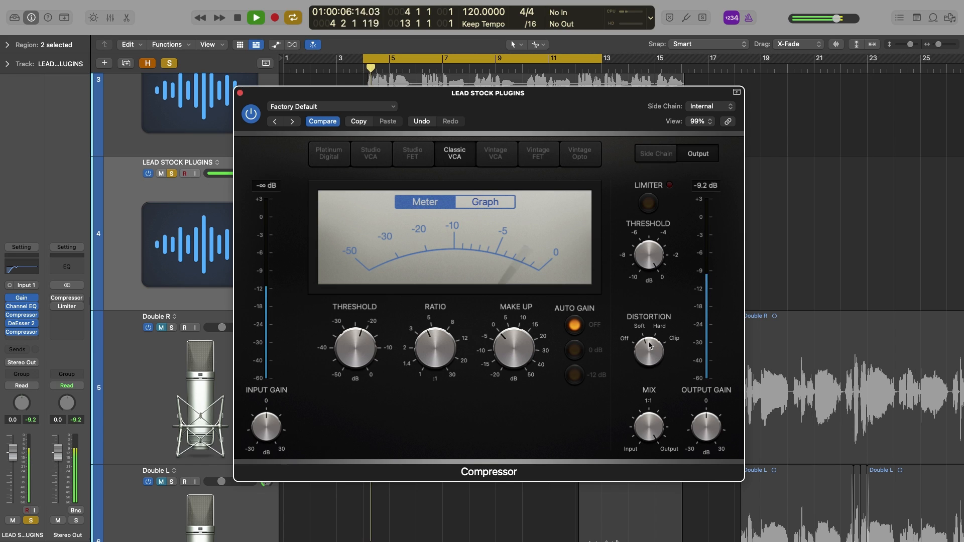
{"action": "mouse_move", "coordinate": [507, 349]}
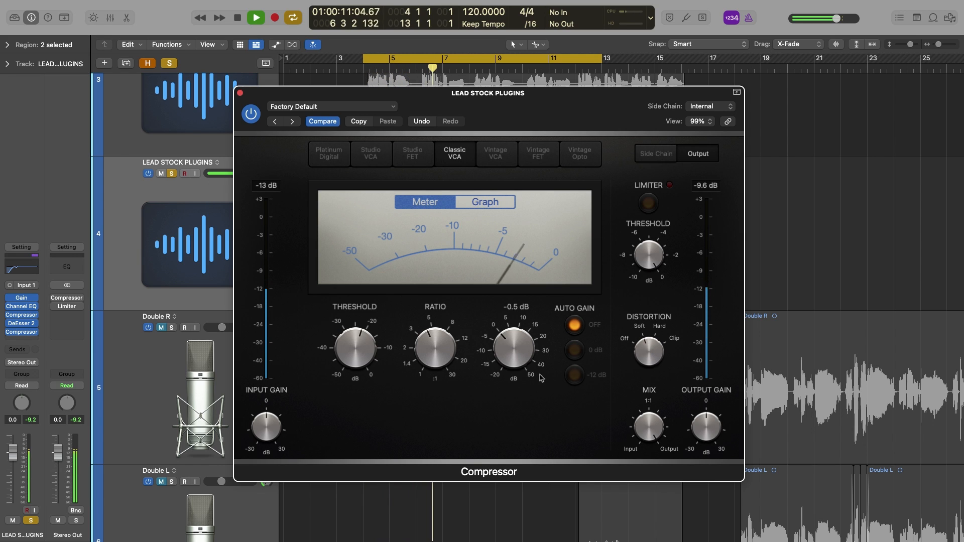
{"action": "scroll", "coordinate": [516, 353], "scroll_direction": "down", "scroll_amount": 1}
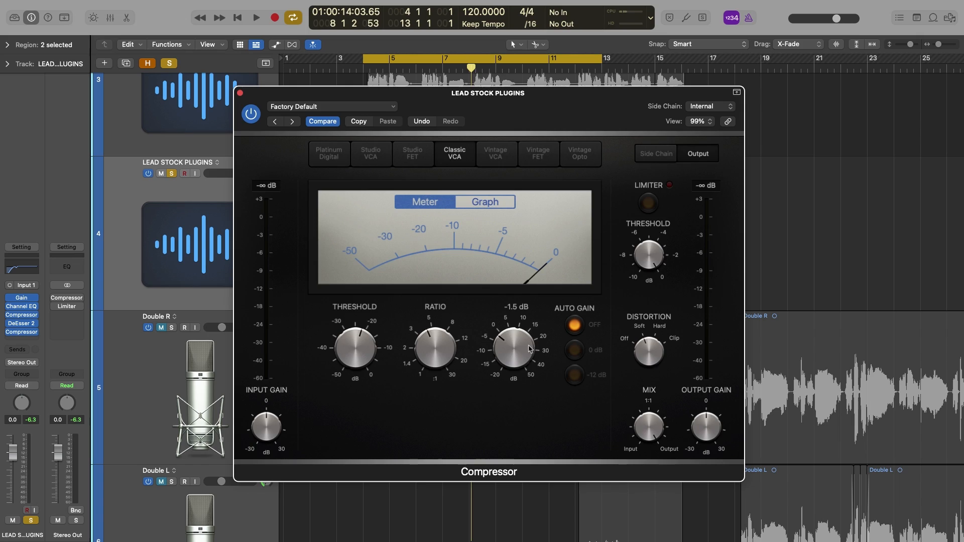
{"action": "key", "text": "space"}
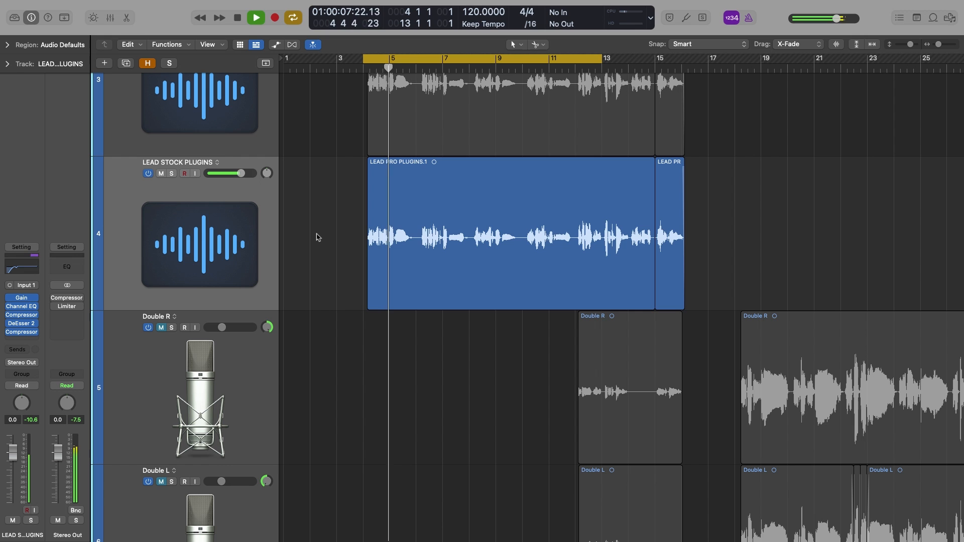
{"action": "left_click", "coordinate": [22, 332]}
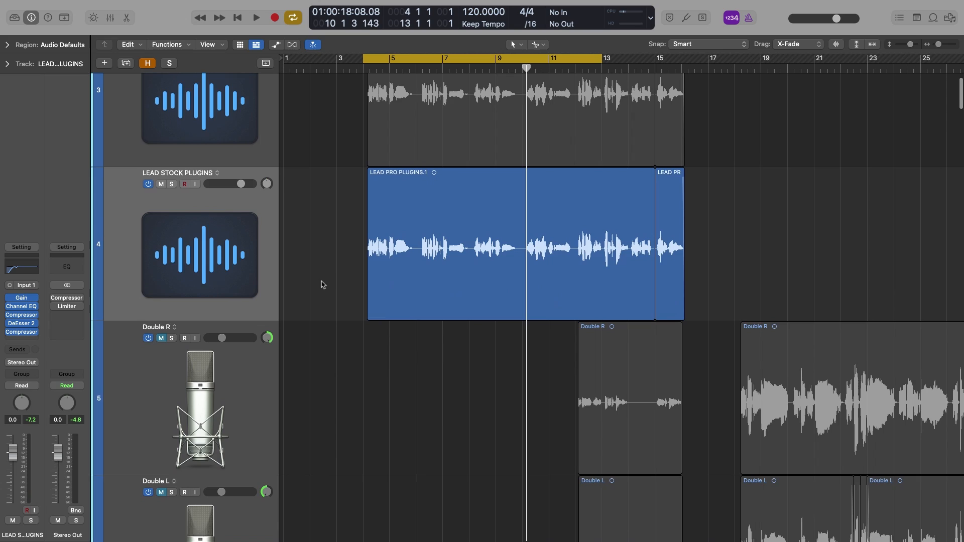
Insert a mono Vintage Tube EQ in the empty slot after the second Compressor on LEAD STOCK PLUGINS
{"action": "scroll", "coordinate": [321, 281], "scroll_direction": "up", "scroll_amount": 1}
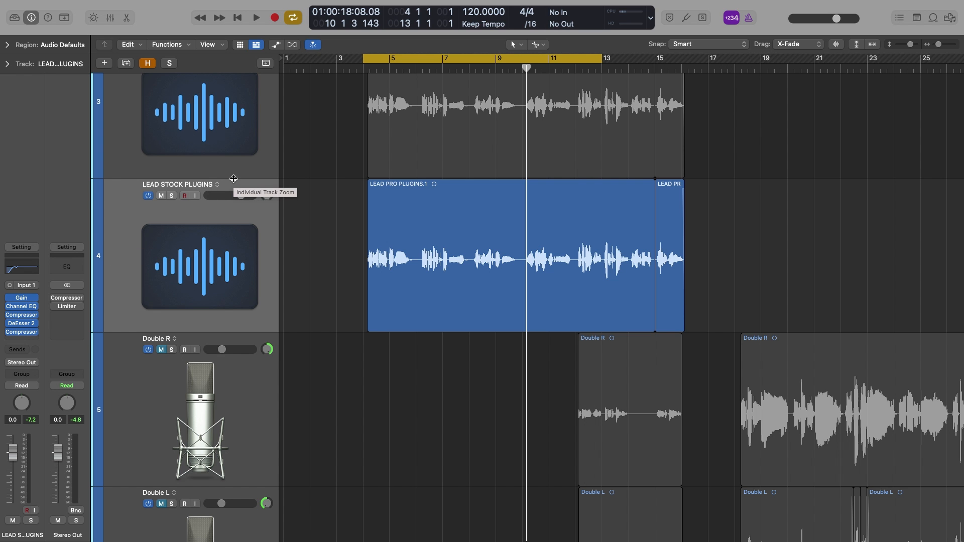
{"action": "left_click", "coordinate": [23, 340]}
{"action": "mouse_move", "coordinate": [23, 465]}
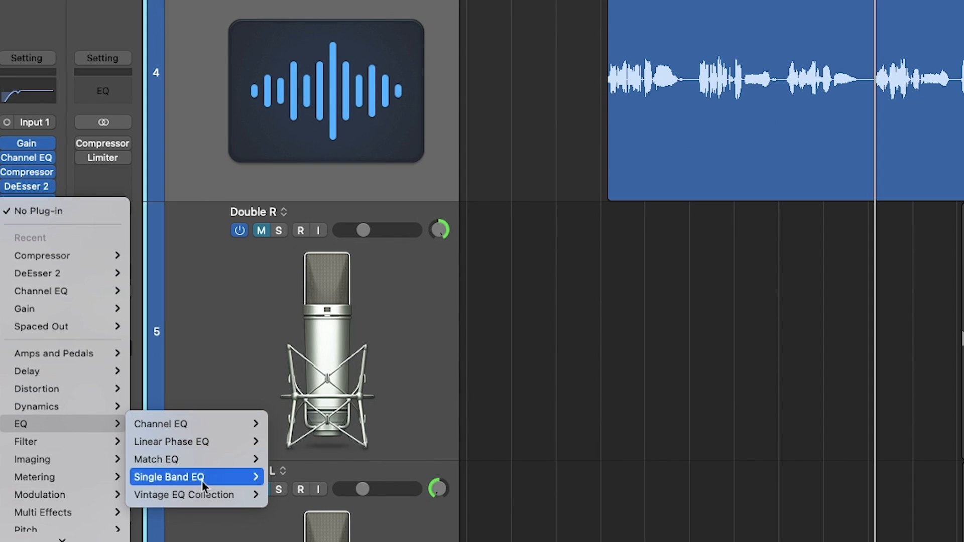
{"action": "mouse_move", "coordinate": [126, 506]}
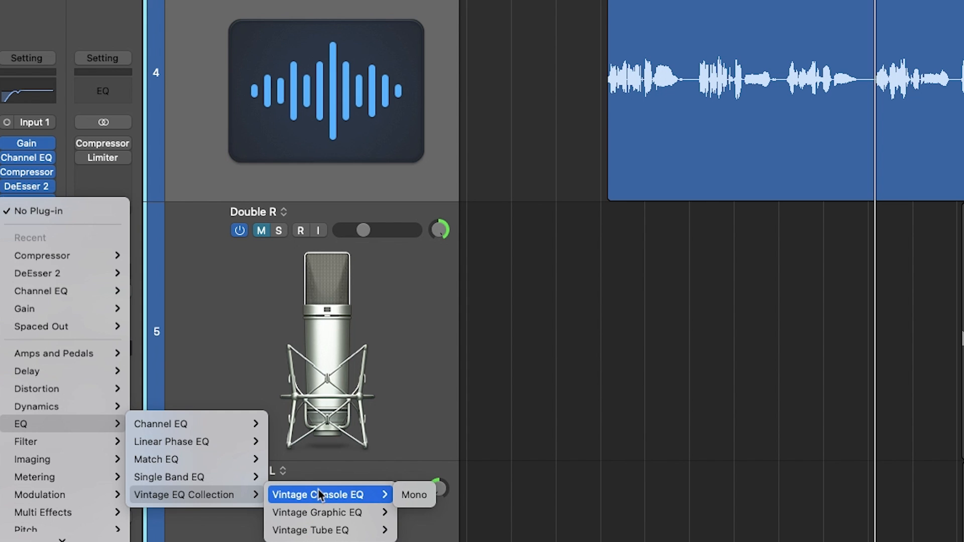
{"action": "left_click", "coordinate": [413, 529]}
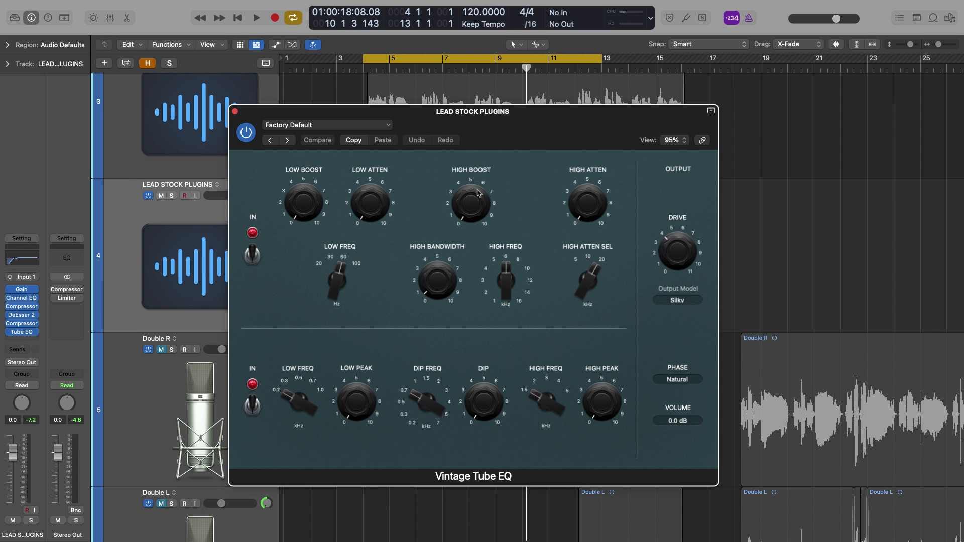
Raise the Vintage Tube EQ's High Boost, set its upper High Freq to about 7.7 kHz during playback, and close the plug-in
{"action": "left_click_drag", "start_coordinate": [508, 281], "coordinate": [509, 294]}
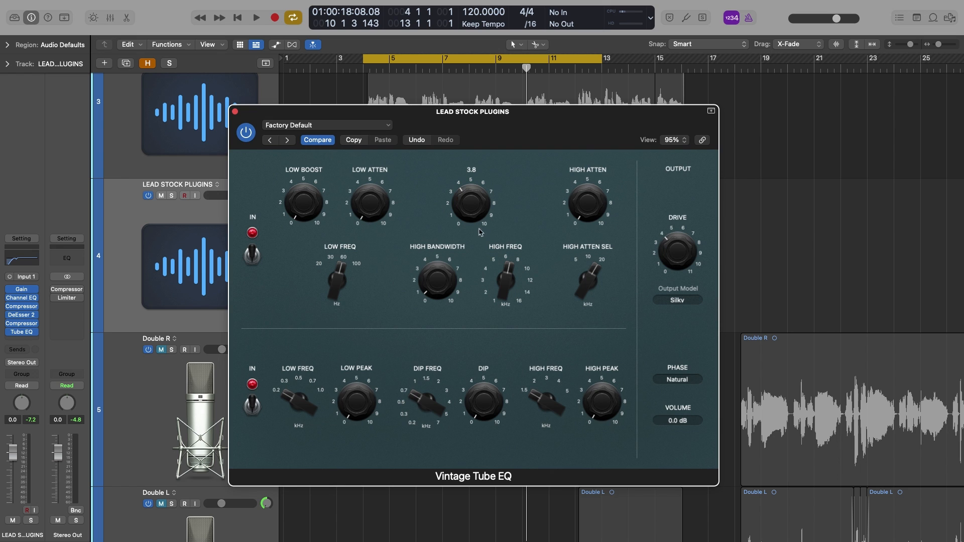
{"action": "key", "text": "space"}
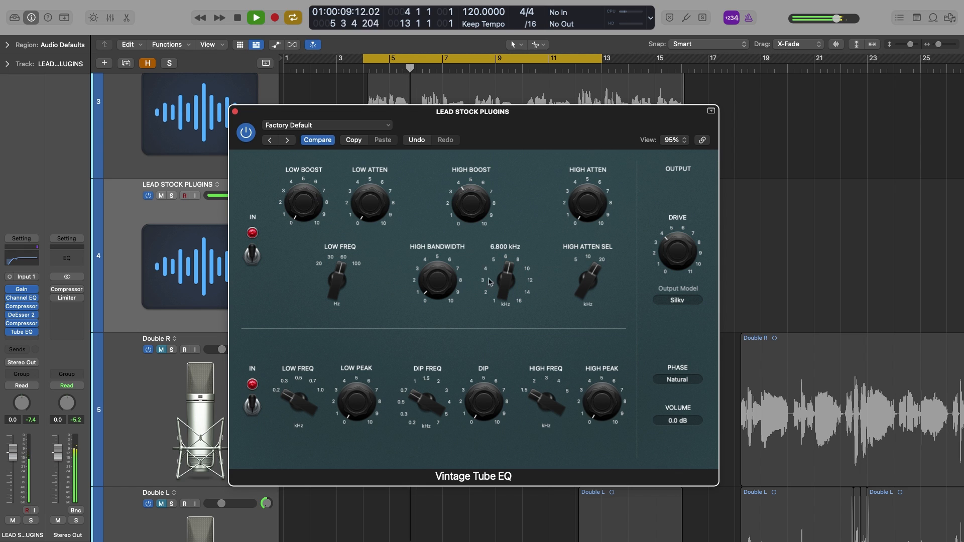
{"action": "left_click_drag", "start_coordinate": [472, 204], "coordinate": [471, 209]}
{"action": "left_click_drag", "start_coordinate": [503, 276], "coordinate": [499, 265]}
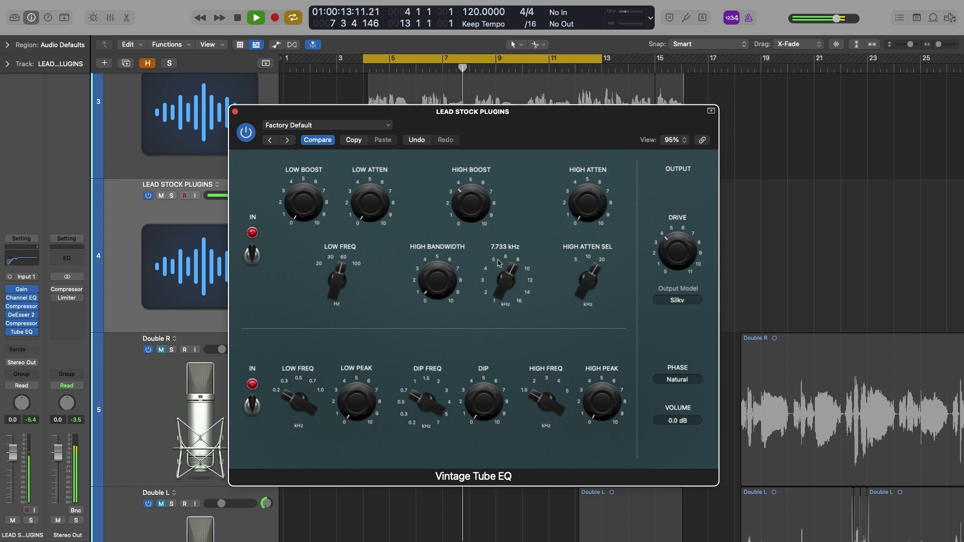
{"action": "key", "text": "space"}
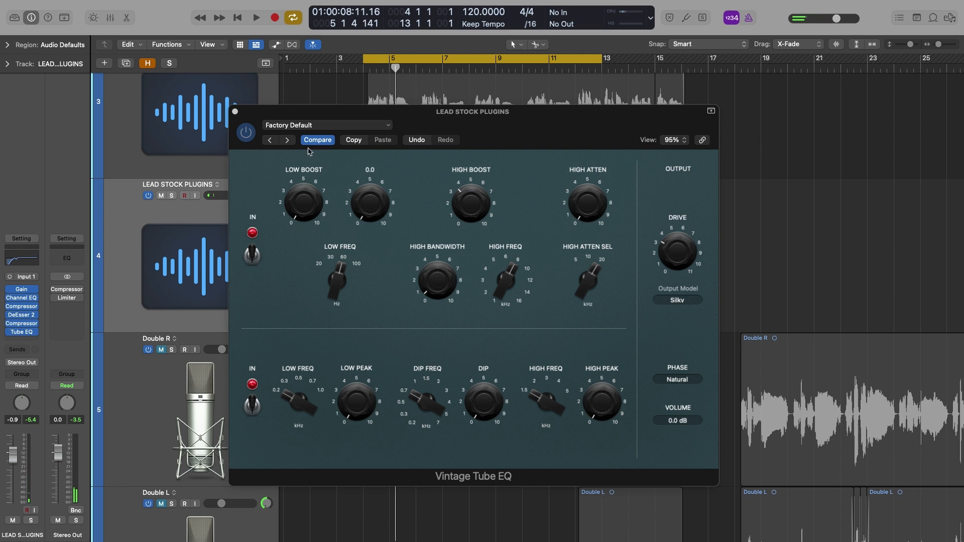
{"action": "left_click", "coordinate": [413, 119]}
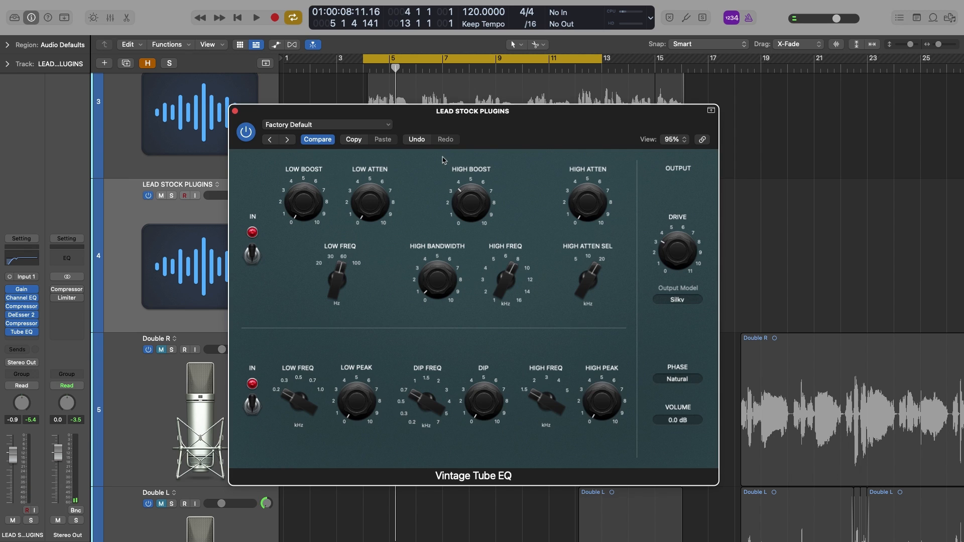
{"action": "key", "text": "super+w"}
Add a Bus 18 send on LEAD STOCK PLUGINS, name its aux "Logic long ver" and insert ChromaVerb on it
{"action": "left_click", "coordinate": [20, 350]}
{"action": "mouse_move", "coordinate": [21, 365]}
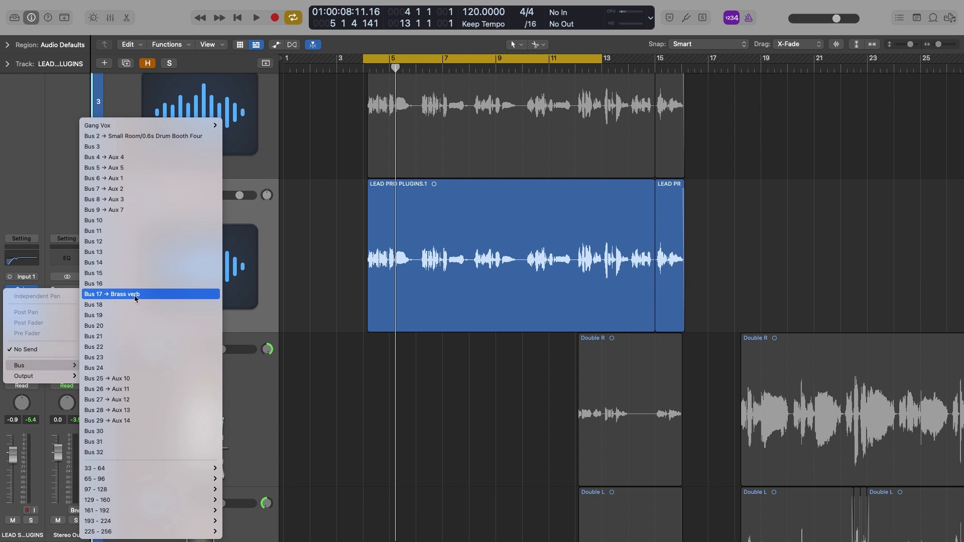
{"action": "left_click", "coordinate": [67, 284]}
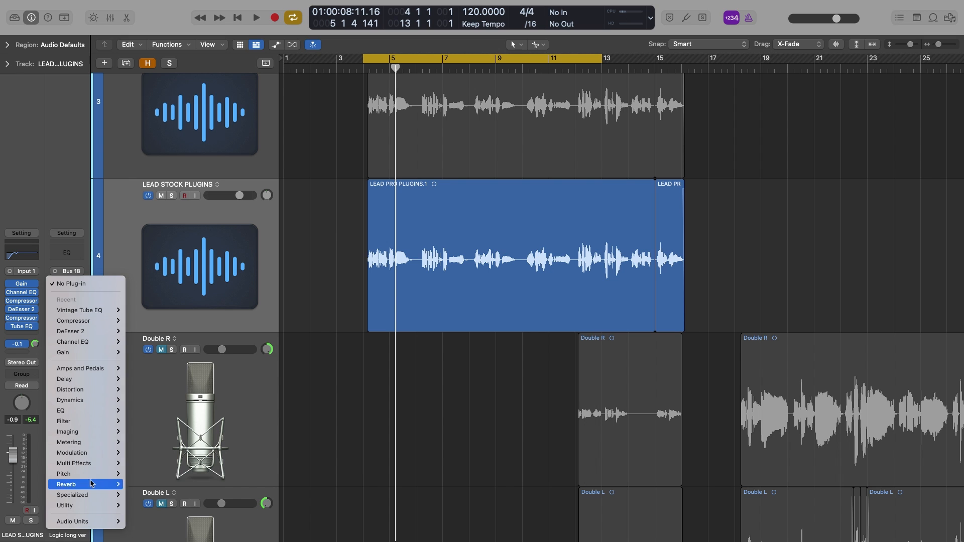
{"action": "mouse_move", "coordinate": [91, 484]}
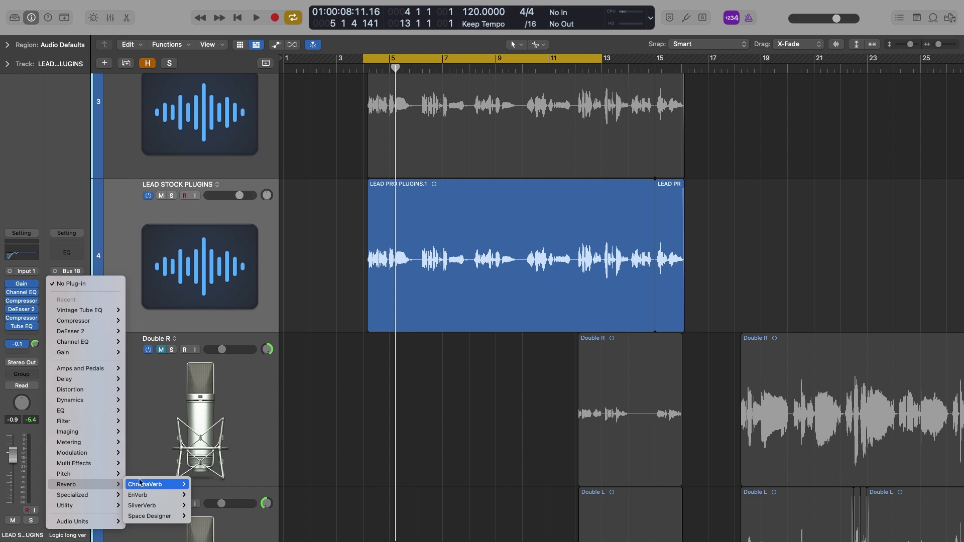
{"action": "mouse_move", "coordinate": [151, 485]}
{"action": "left_click", "coordinate": [204, 489]}
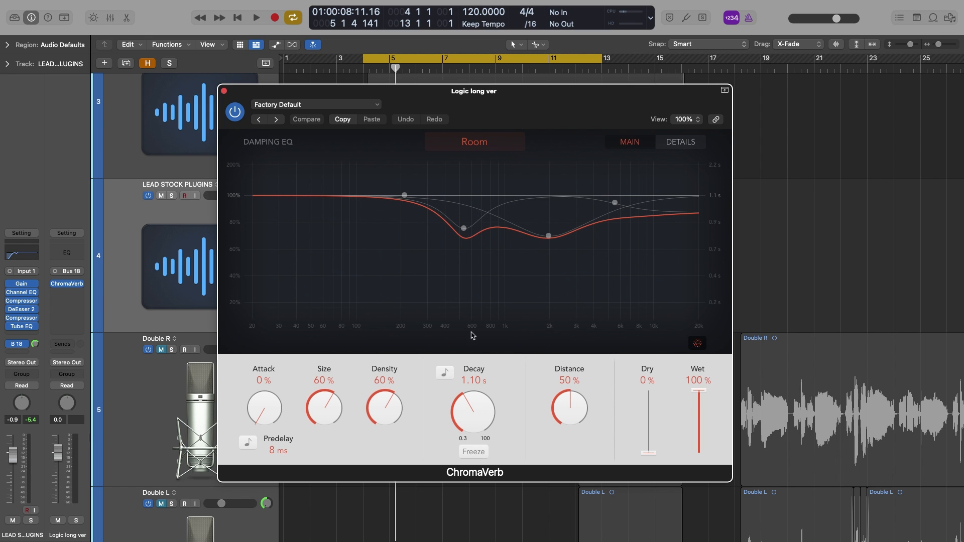
Set ChromaVerb to Smooth Space with a 4.10 s decay and lower the reverb aux to -17.8 dB during soloed playback
{"action": "left_click", "coordinate": [474, 143]}
{"action": "left_click", "coordinate": [523, 232]}
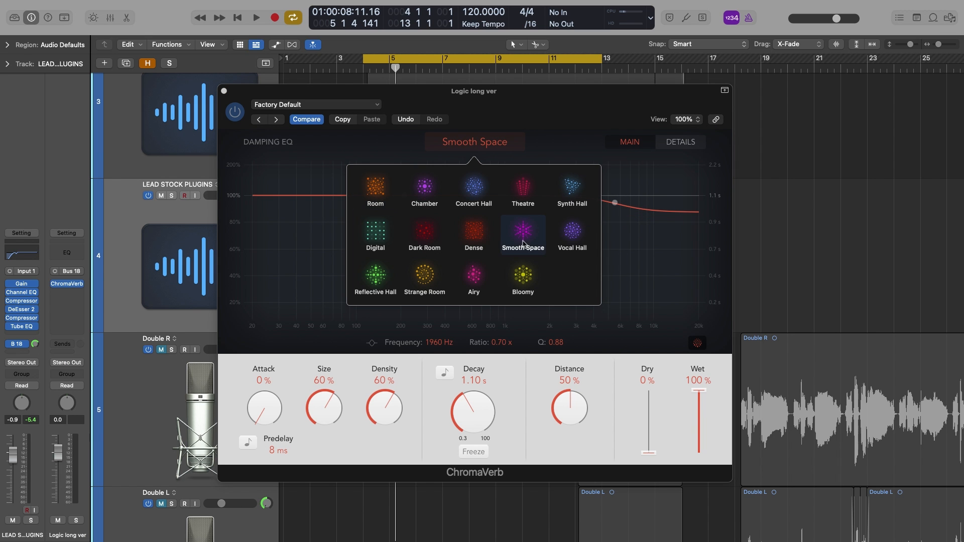
{"action": "left_click", "coordinate": [530, 122]}
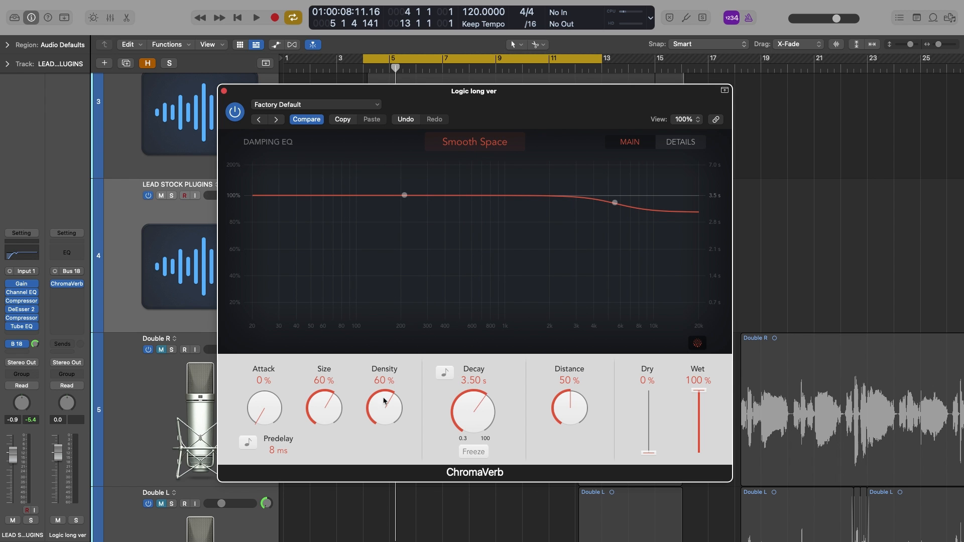
{"action": "left_click_drag", "start_coordinate": [58, 486], "coordinate": [58, 502]}
{"action": "key", "text": "s"}
{"action": "key", "text": "space"}
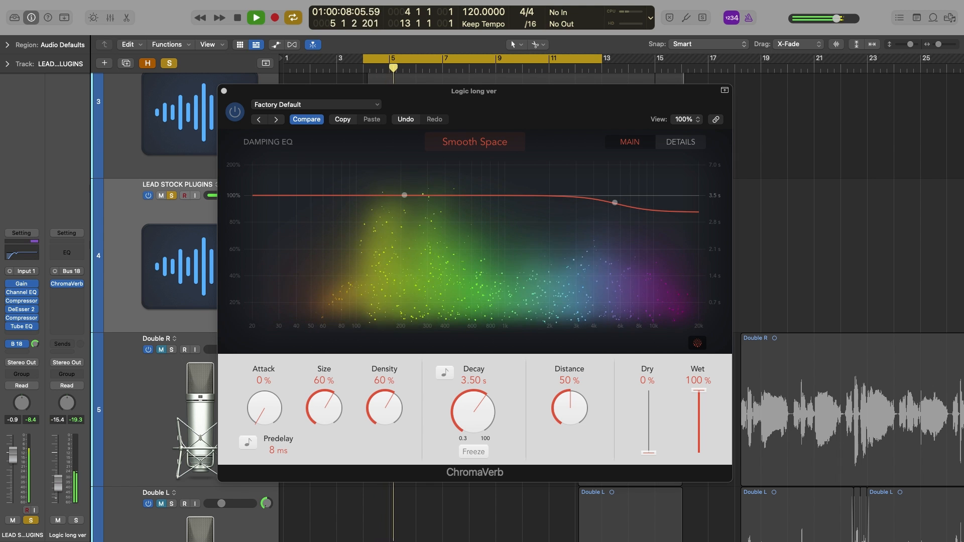
{"action": "left_click_drag", "start_coordinate": [466, 385], "coordinate": [466, 377]}
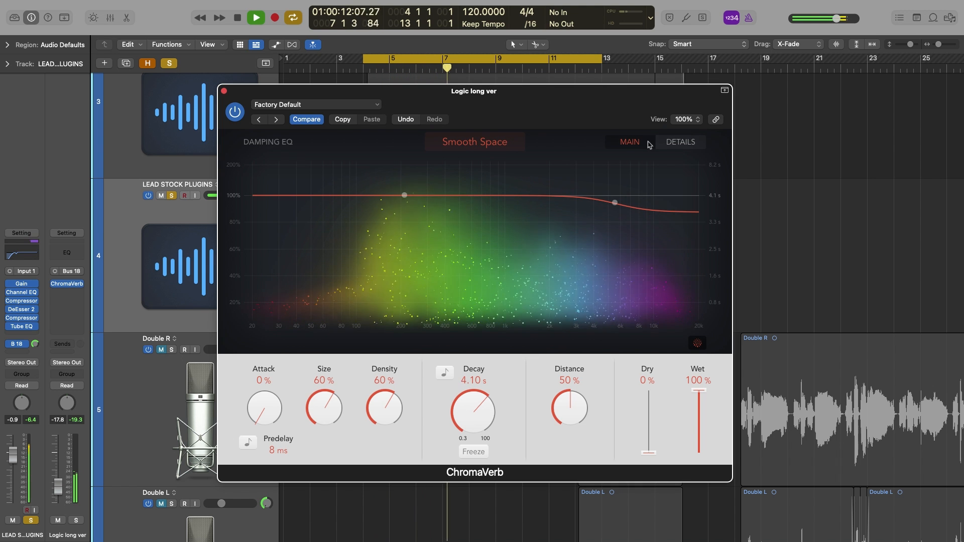
View ChromaVerb's output EQ details, close the plug-in and play the full mix unsoloed with the reverb aux at -20.0 dB
{"action": "left_click", "coordinate": [680, 143]}
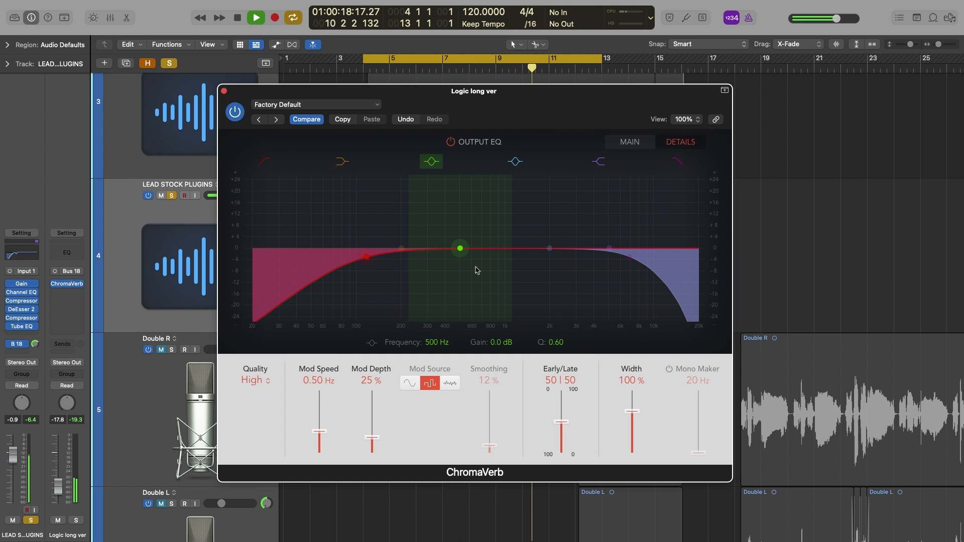
{"action": "left_click", "coordinate": [224, 92]}
{"action": "key", "text": "space"}
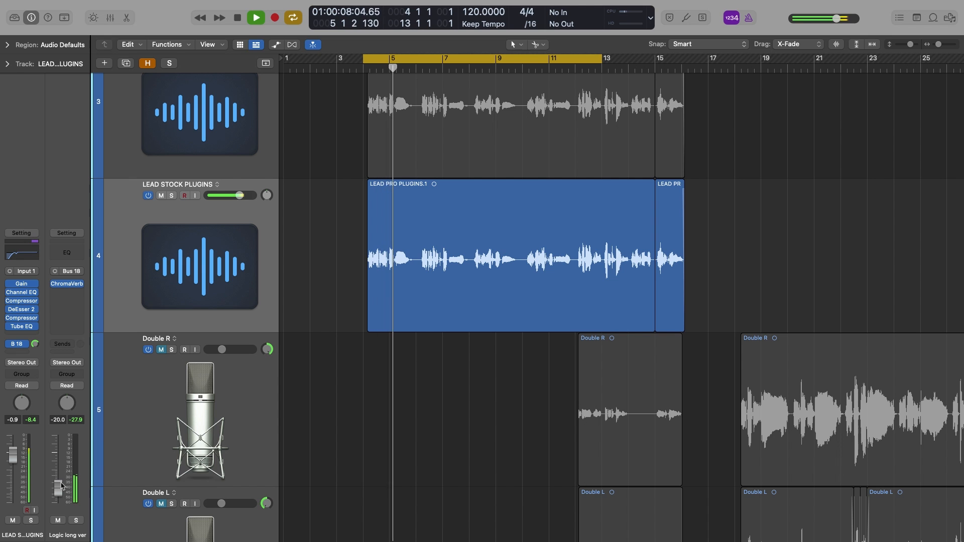
Raise the reverb aux to -14.4 dB, review the high cut in ChromaVerb's output EQ, and stop playback before closing the plug-in
{"action": "left_click", "coordinate": [66, 283]}
{"action": "key", "text": "space"}
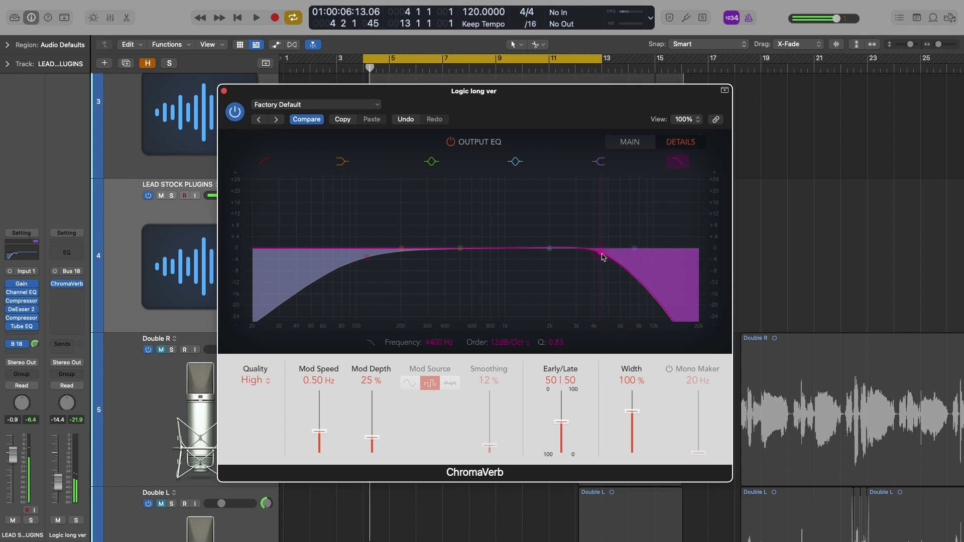
{"action": "left_click", "coordinate": [224, 91]}
Add a Bus 19 send on LEAD STOCK PLUGINS, name its aux "Logic vox delay" and insert Tape Delay on it
{"action": "left_click", "coordinate": [371, 251]}
{"action": "left_click", "coordinate": [358, 275]}
{"action": "left_click", "coordinate": [223, 329]}
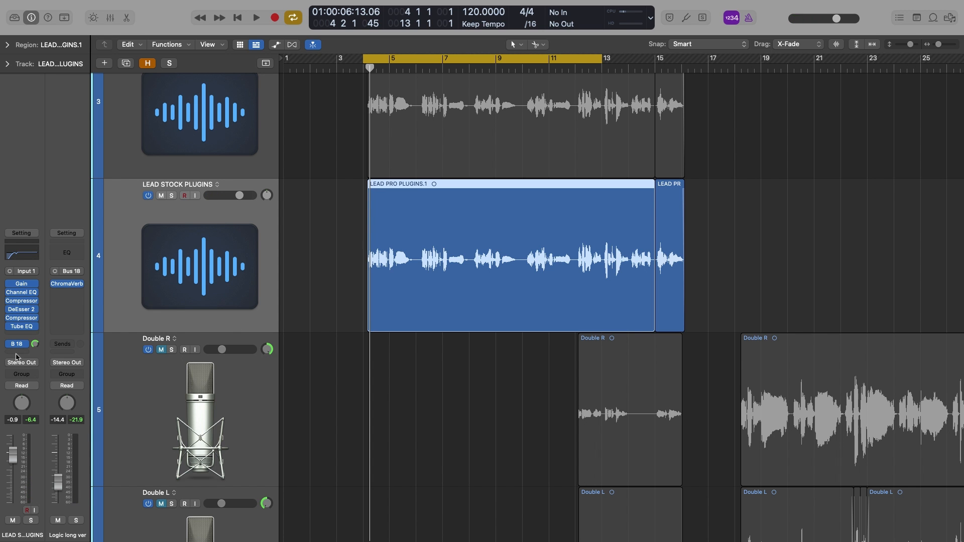
{"action": "left_click", "coordinate": [16, 354]}
{"action": "mouse_move", "coordinate": [20, 367]}
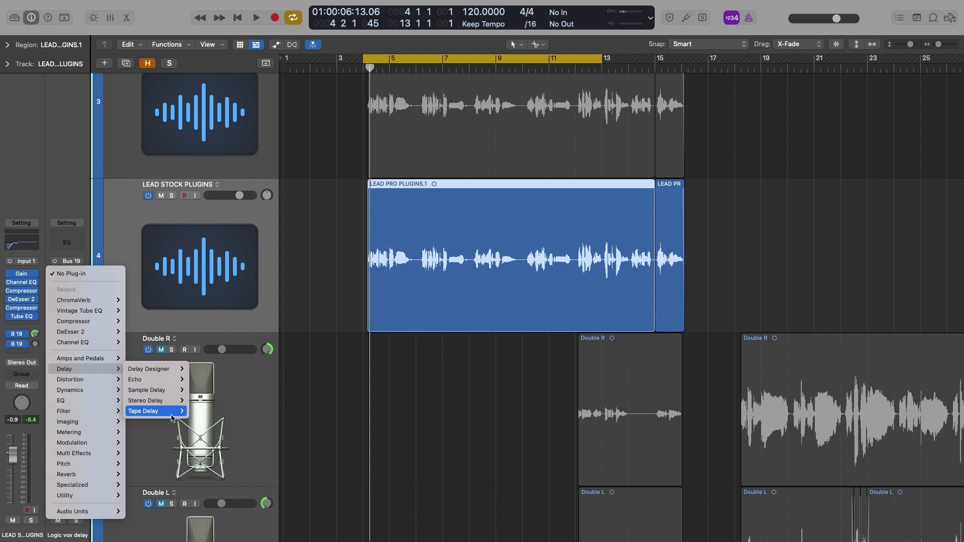
{"action": "left_click", "coordinate": [155, 411]}
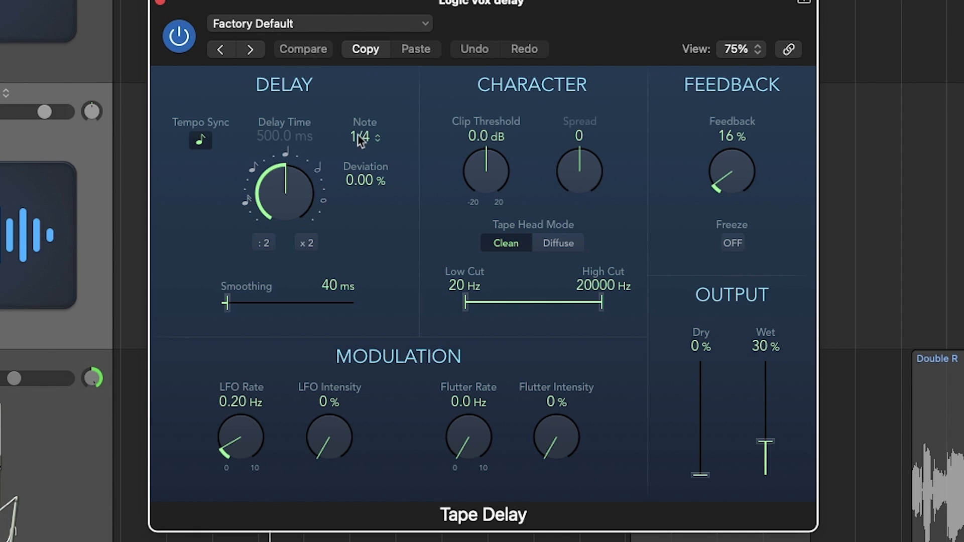
Set the Tape Delay's note value to 1/8 dotted
{"action": "left_click", "coordinate": [360, 140]}
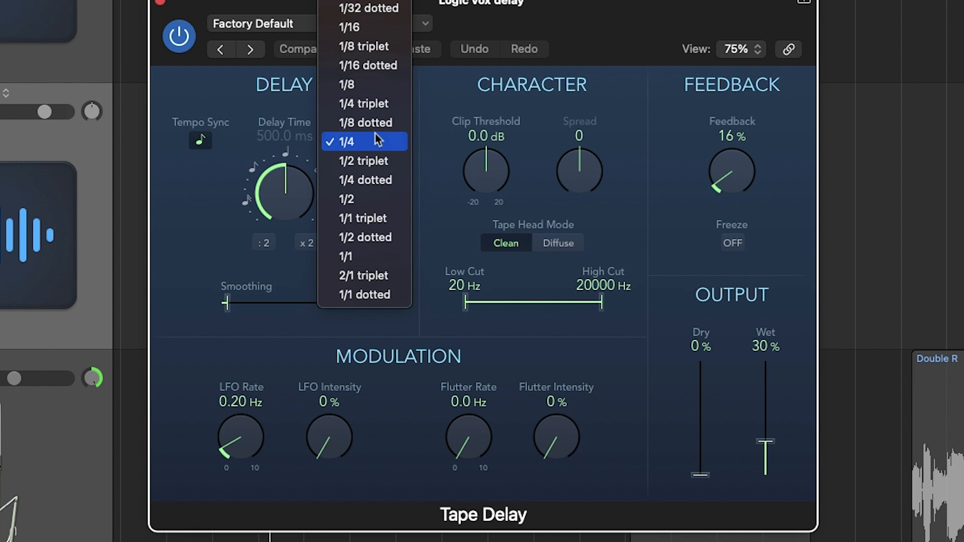
{"action": "left_click", "coordinate": [376, 124]}
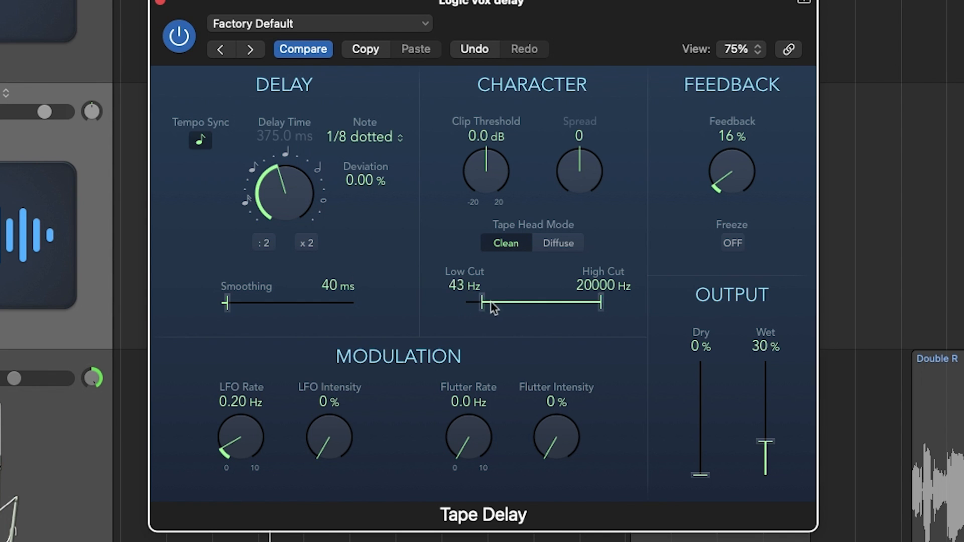